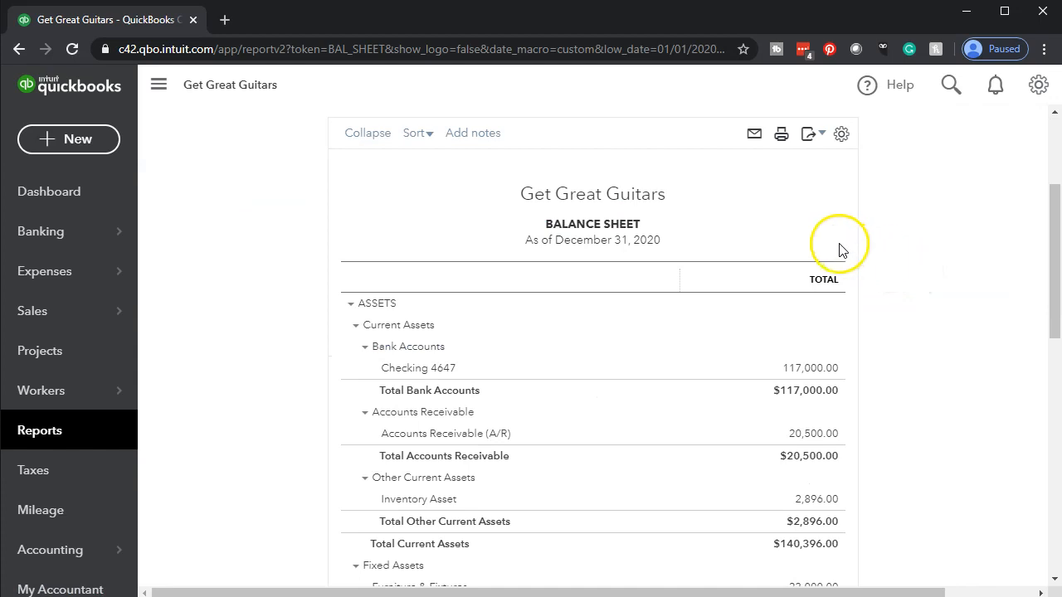
# Duplicate the Balance Sheet browser tab and return to the original tab
pyautogui.rightClick(160, 20)
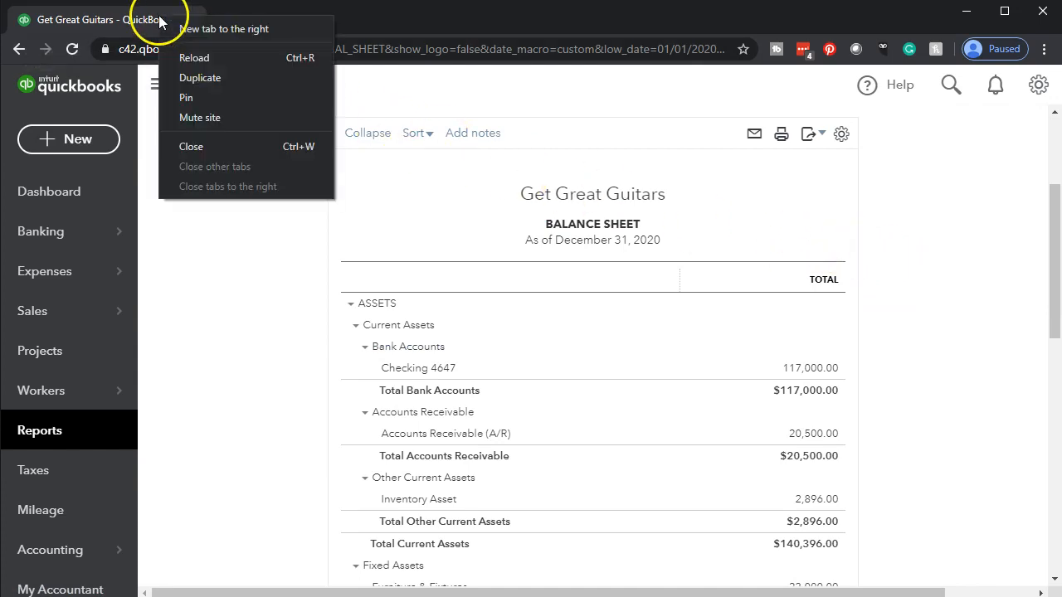
pyautogui.click(176, 78)
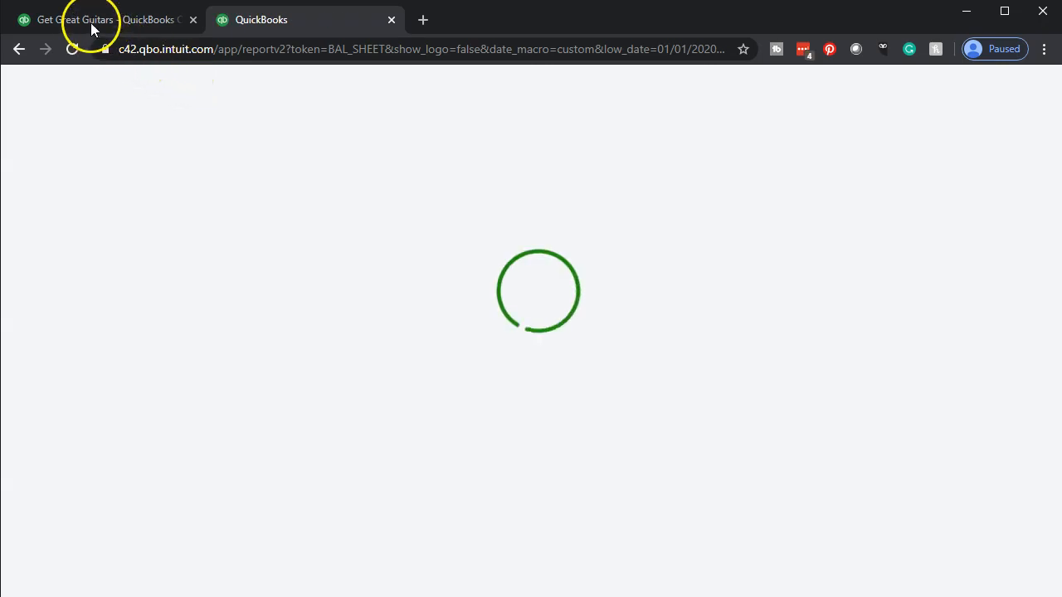
pyautogui.click(92, 23)
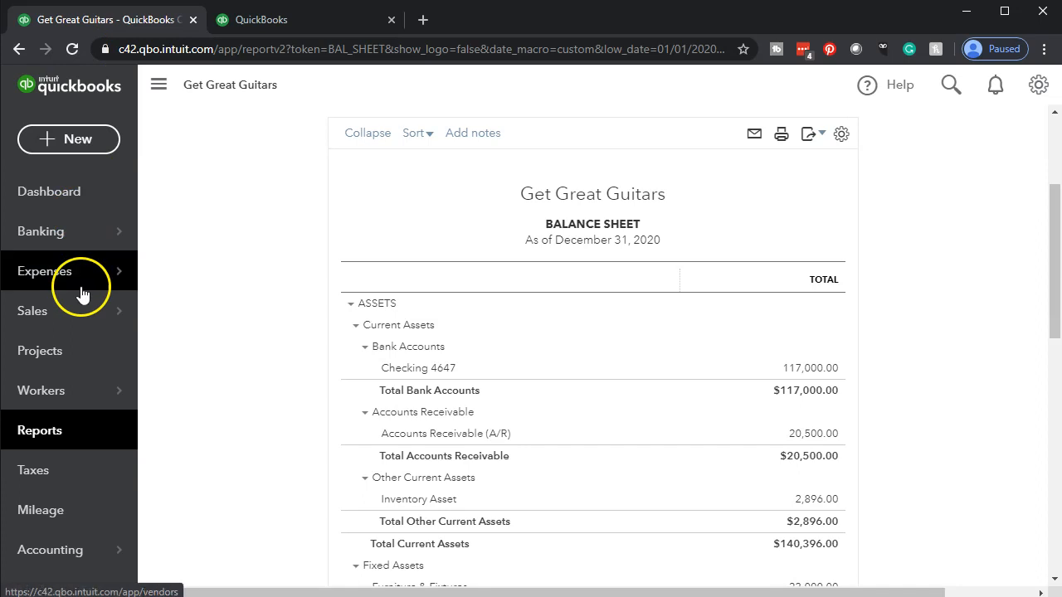
# Find the standard Trial Balance report in the report list and open it
pyautogui.click(52, 435)
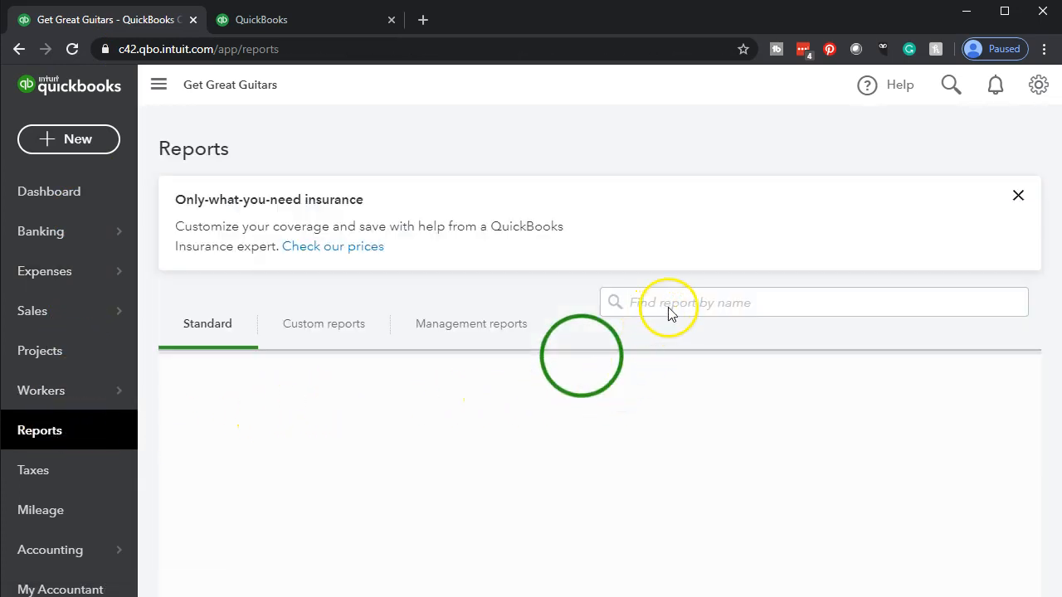
pyautogui.click(771, 304)
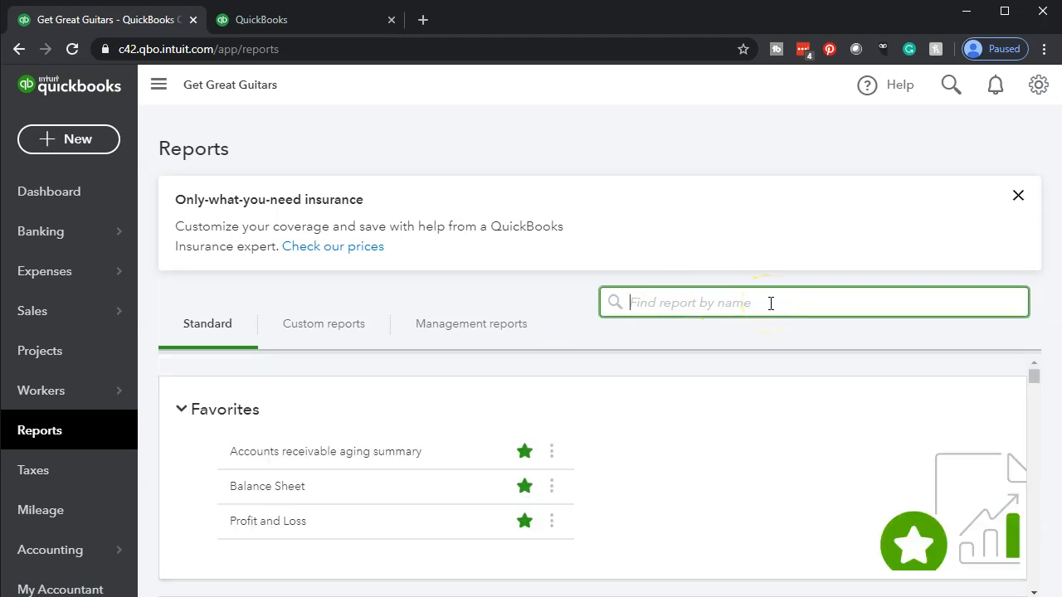
pyautogui.write('T')
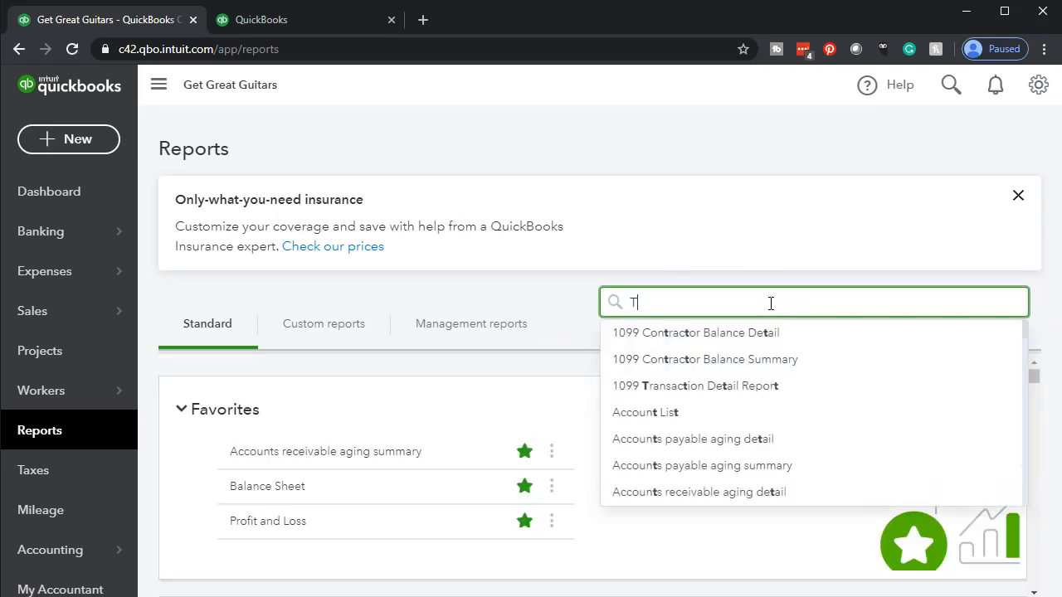
pyautogui.write('ri')
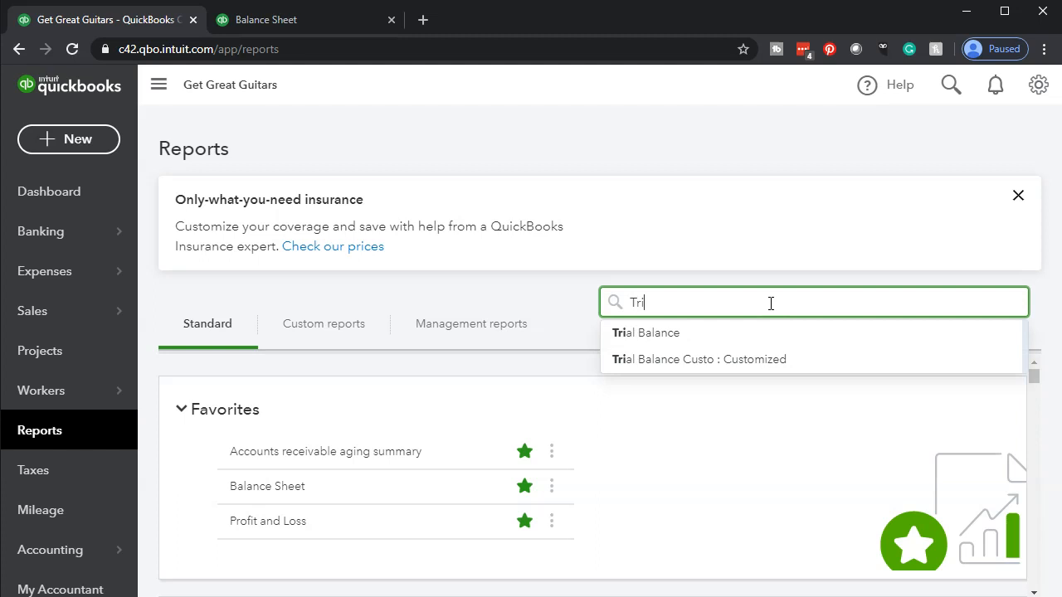
pyautogui.write('al')
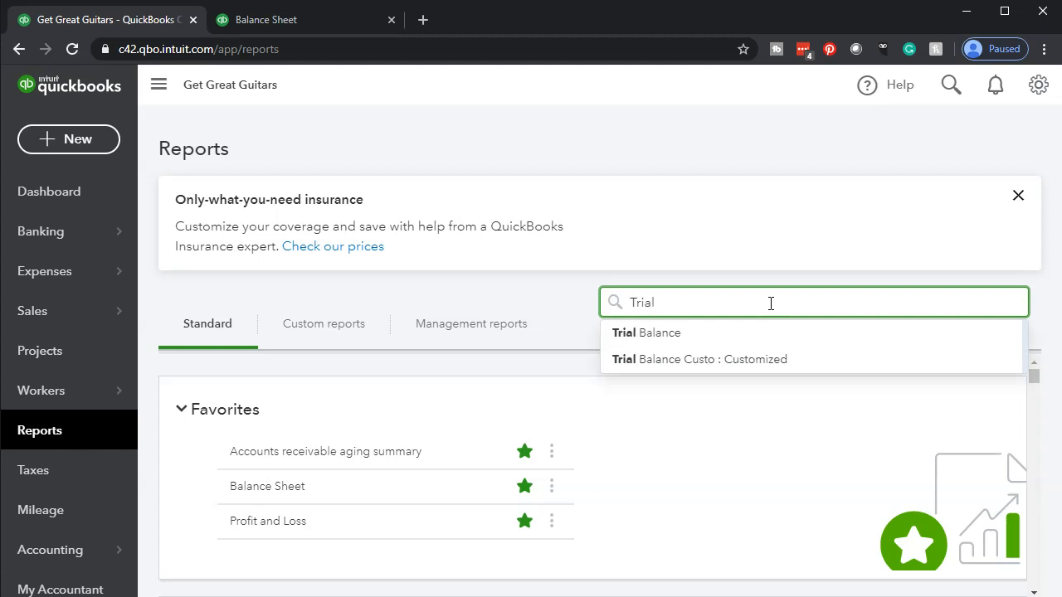
pyautogui.click(667, 338)
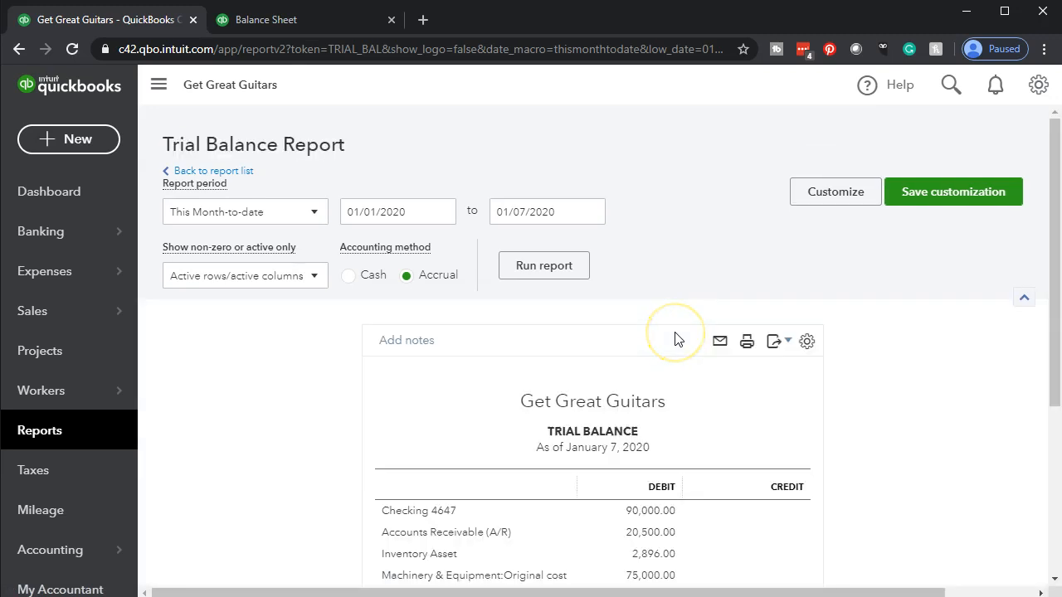
# Run the Trial Balance for the period 01/01/2020 to 12/31/2020
pyautogui.scroll(-3, 677, 339)
pyautogui.scroll(3, 315, 429)
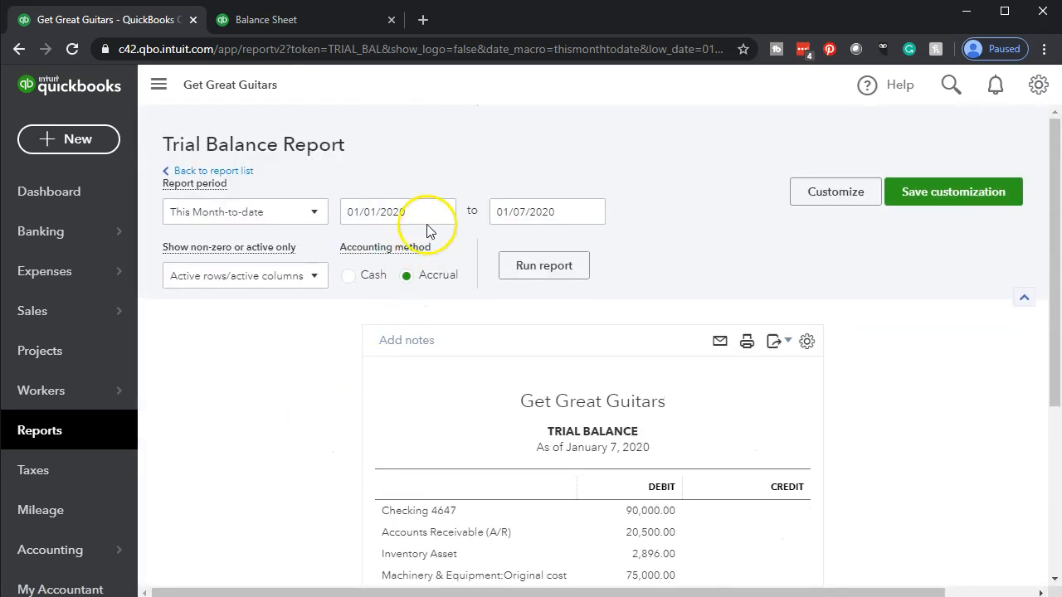
pyautogui.click(396, 209)
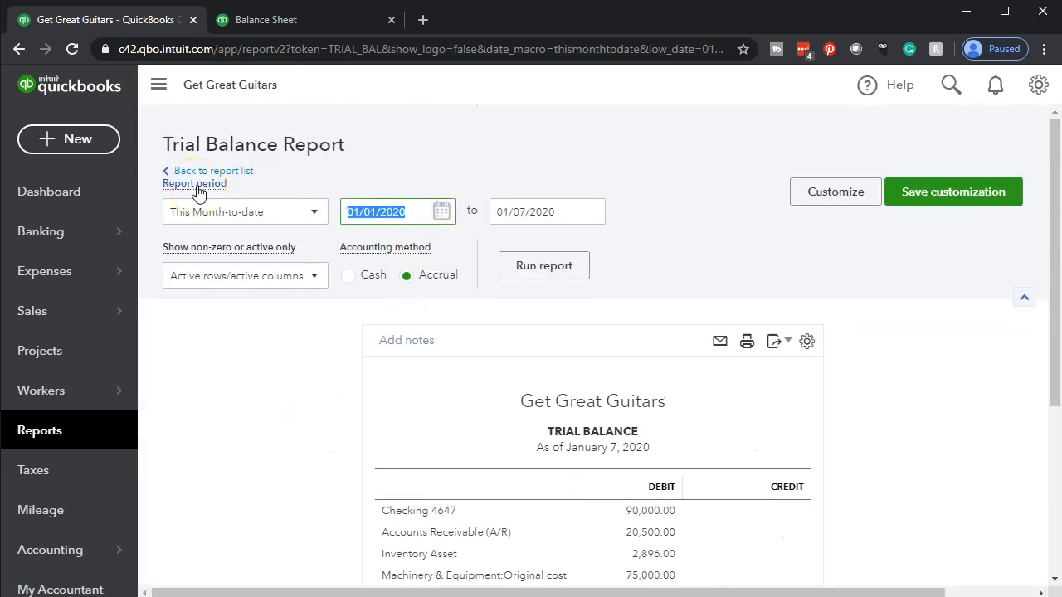
pyautogui.write('01012020')
pyautogui.press('Tab')
pyautogui.write('12/31/2020')
pyautogui.press('Tab')
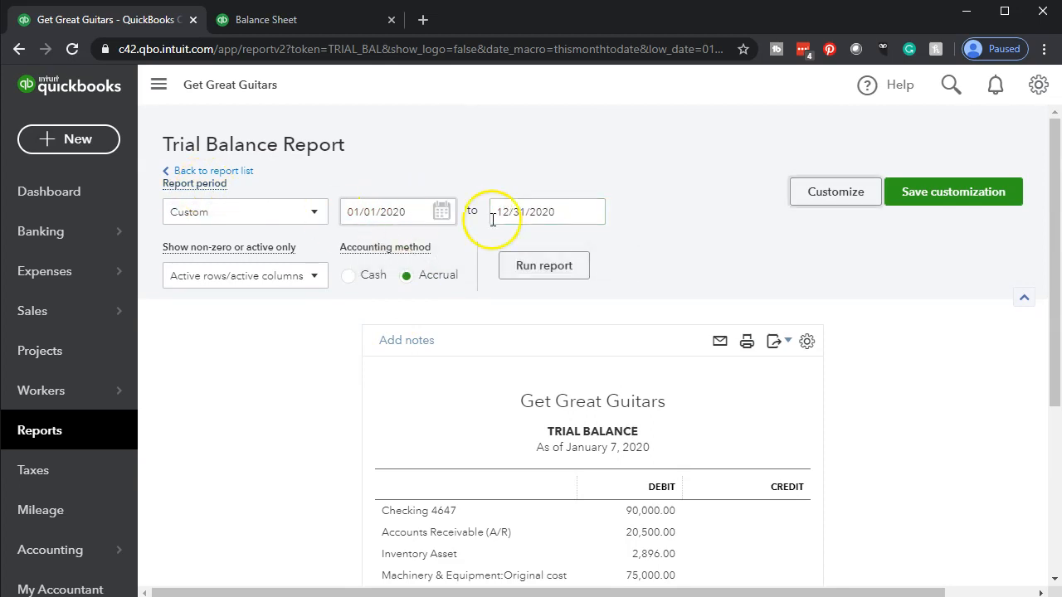
pyautogui.click(569, 267)
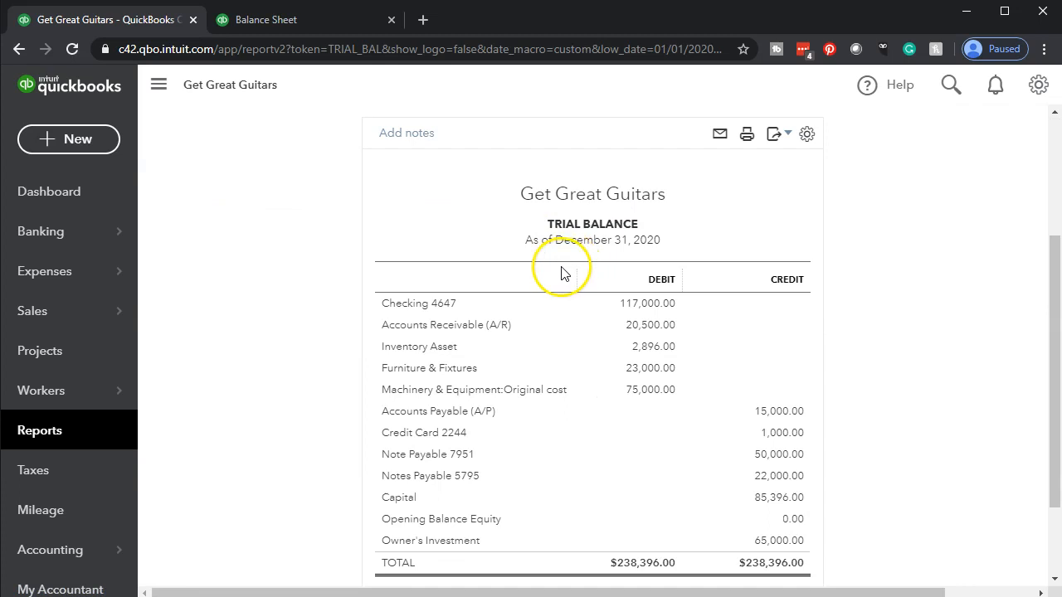
# Duplicate the Trial Balance browser tab and switch to the Balance Sheet tab
pyautogui.rightClick(151, 15)
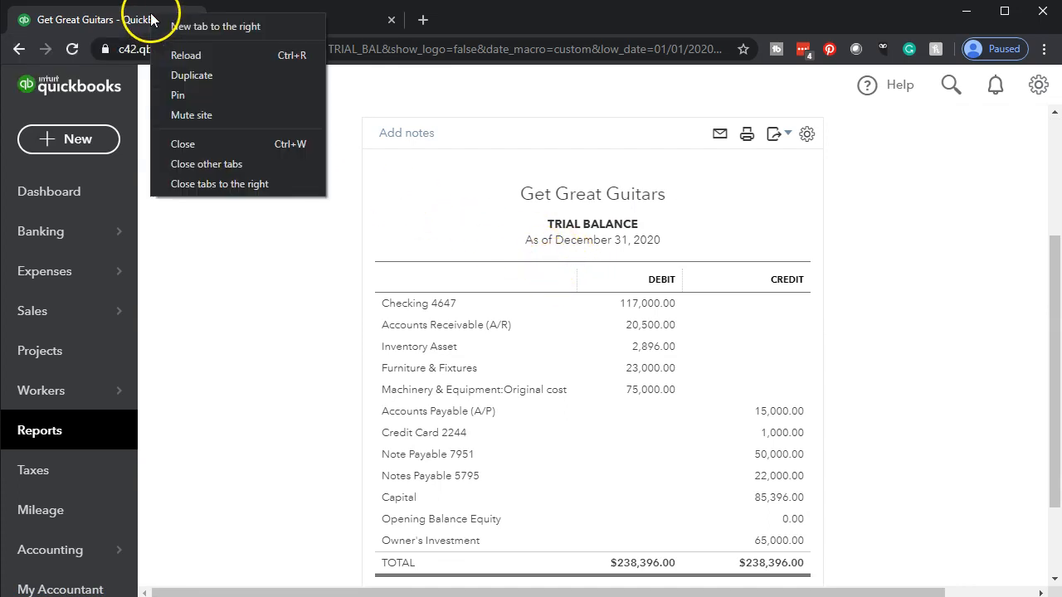
pyautogui.click(166, 76)
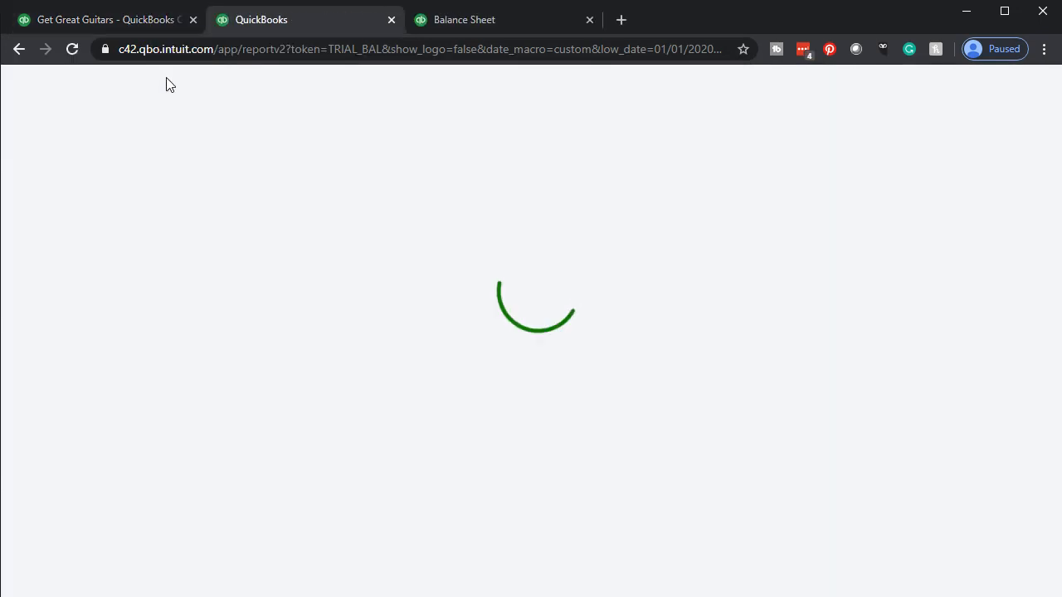
pyautogui.click(472, 20)
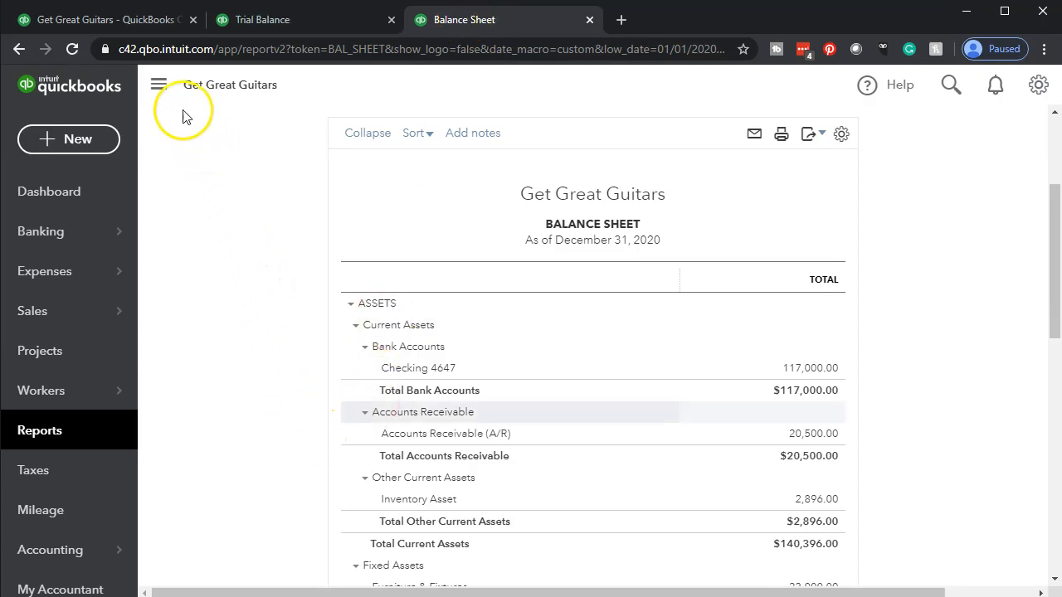
# Collapse the navigation sidebar, enlarge the page and examine the current assets on the Balance Sheet
pyautogui.click(159, 89)
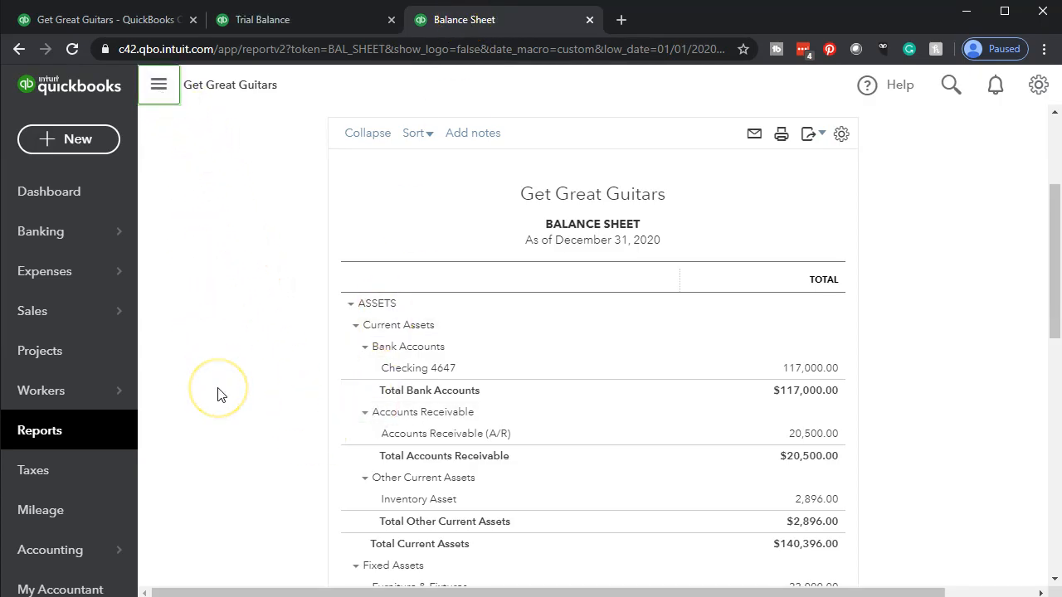
pyautogui.hotkey('ctrl', '+')
pyautogui.hotkey('ctrl', '+')
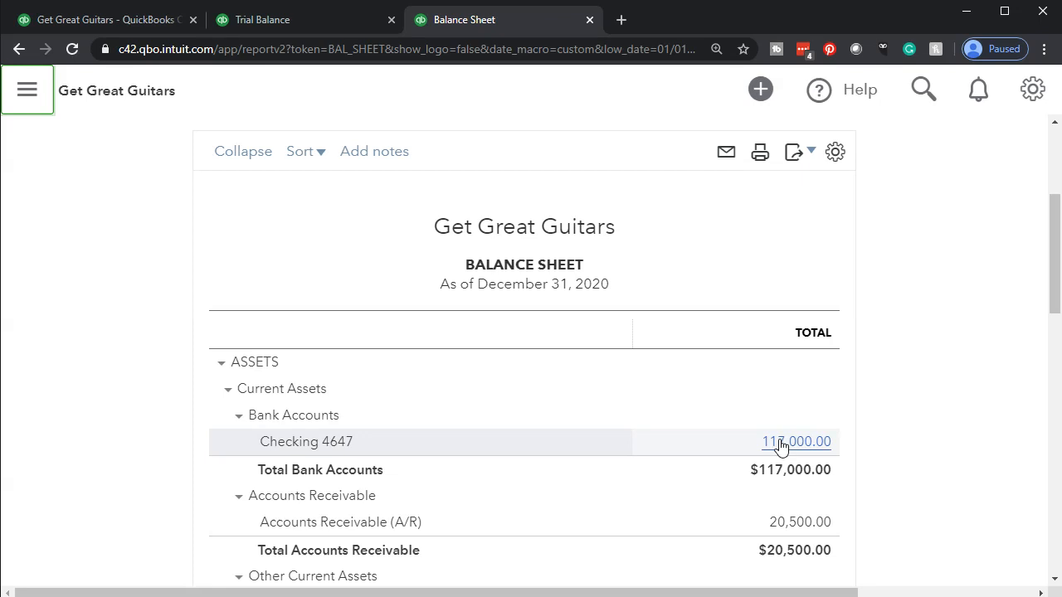
pyautogui.scroll(-1, 780, 446)
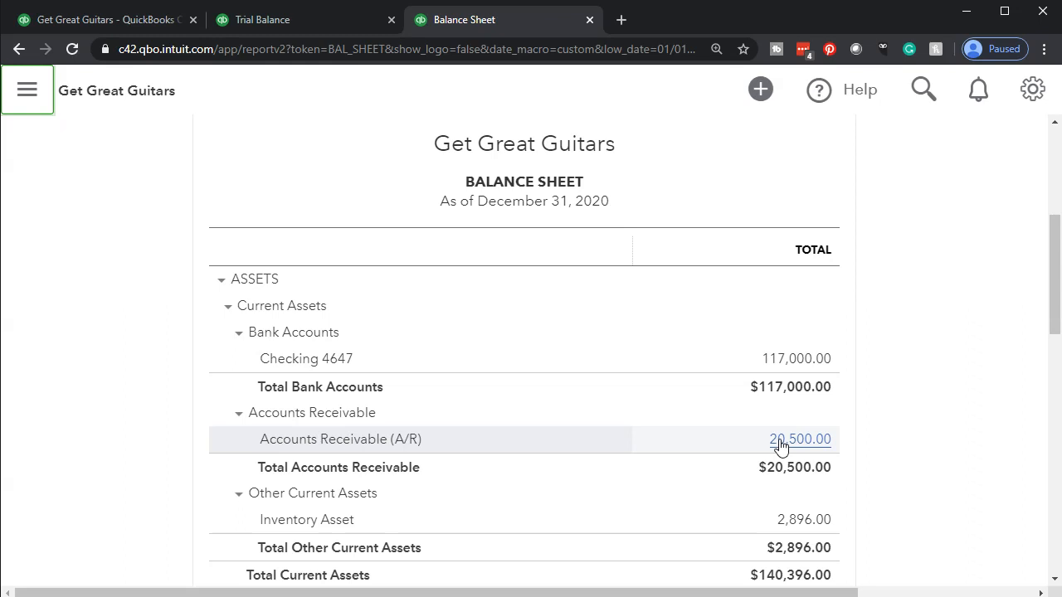
pyautogui.click(833, 367)
pyautogui.click(831, 370)
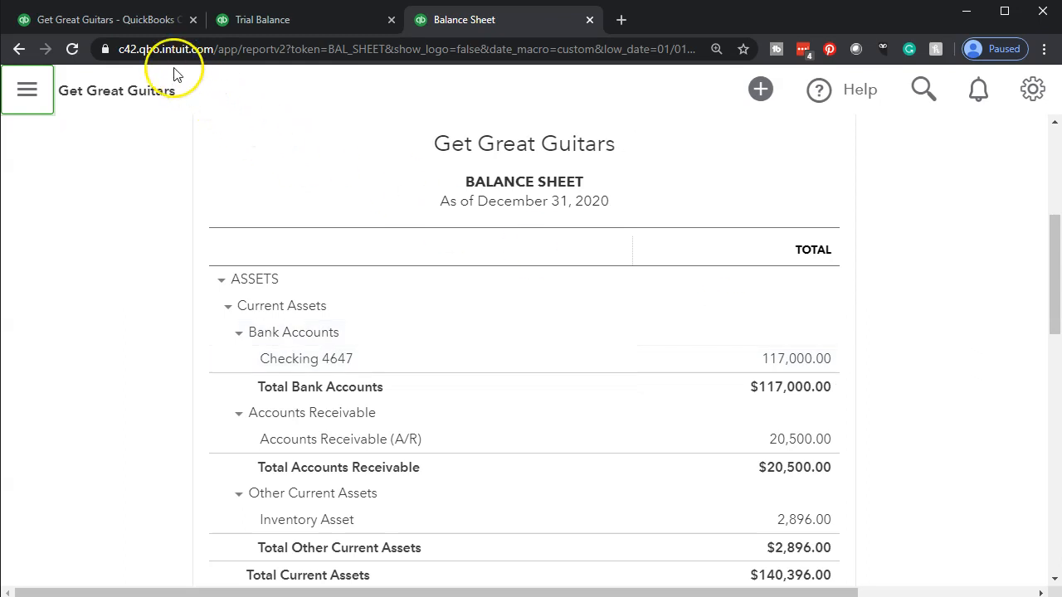
# Return to the first browser tab and review the list of new transaction types, including Add expense, without choosing one
pyautogui.click(94, 20)
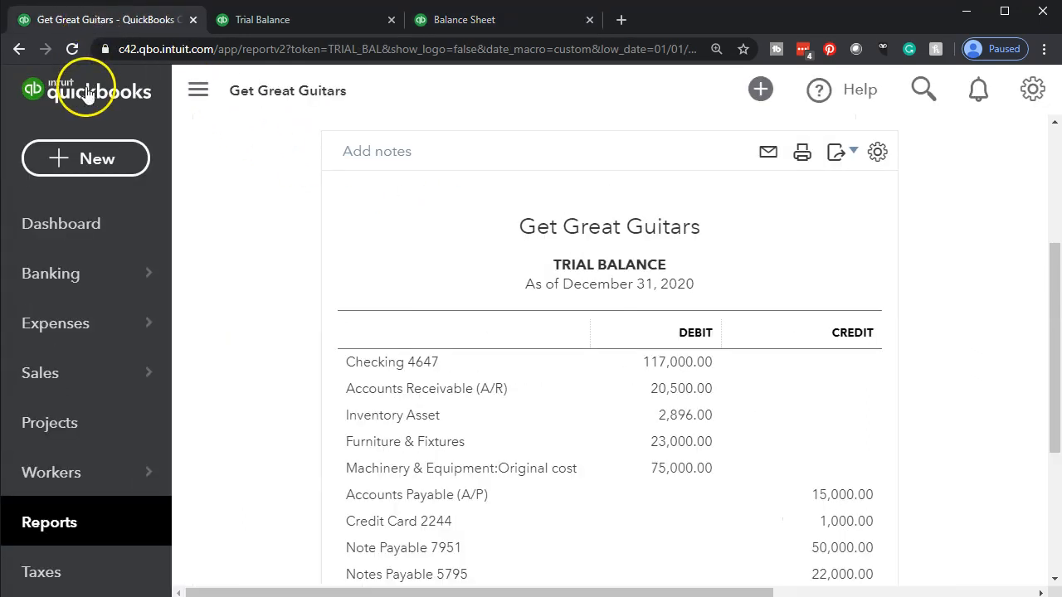
pyautogui.click(85, 149)
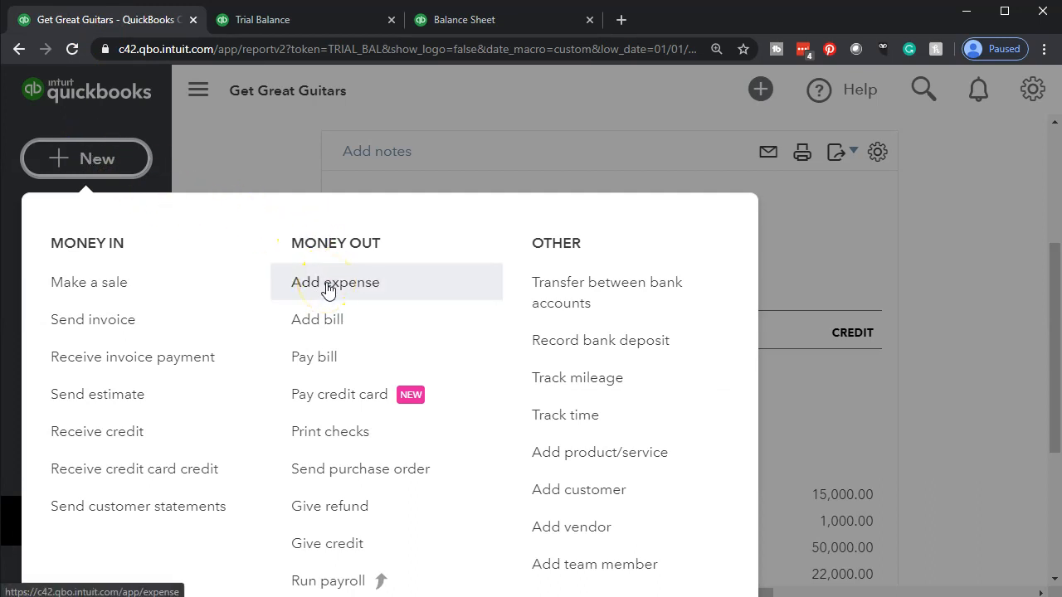
pyautogui.click(257, 157)
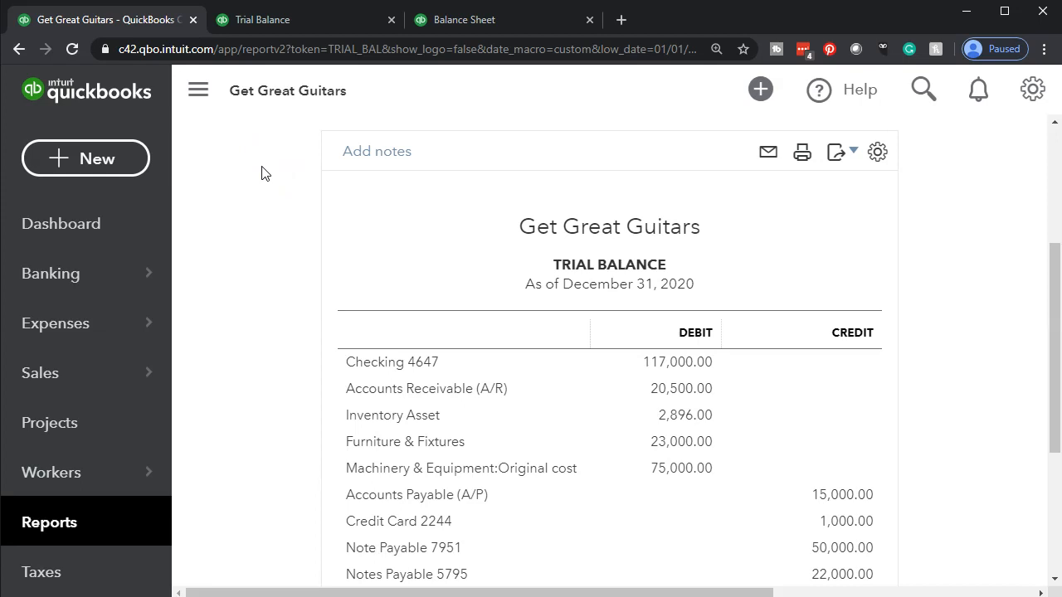
# Open the checking account's register from the Chart of Accounts and collapse the navigation sidebar
pyautogui.scroll(-3, 88, 377)
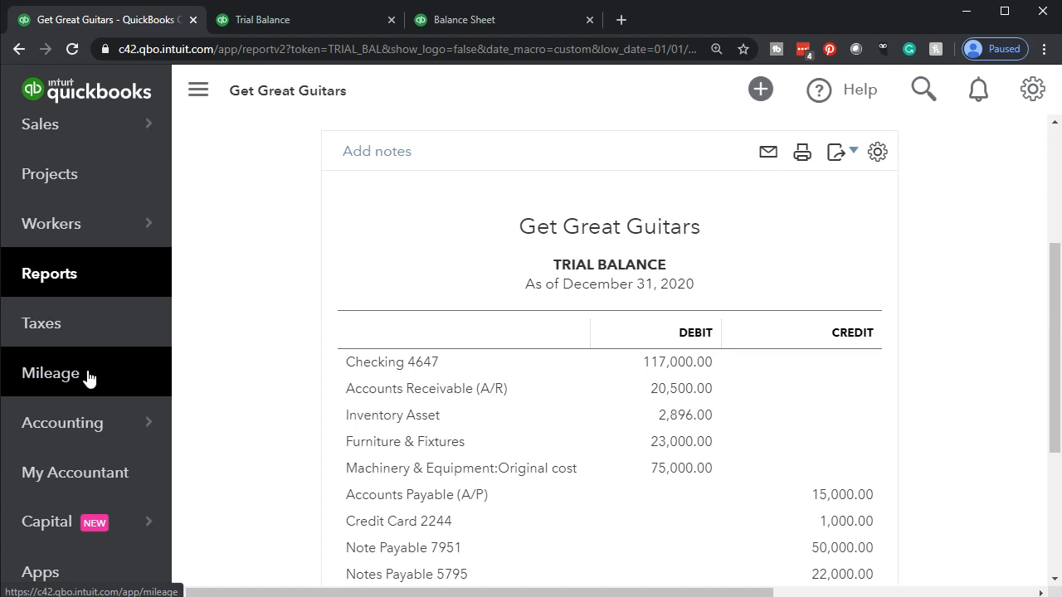
pyautogui.click(94, 425)
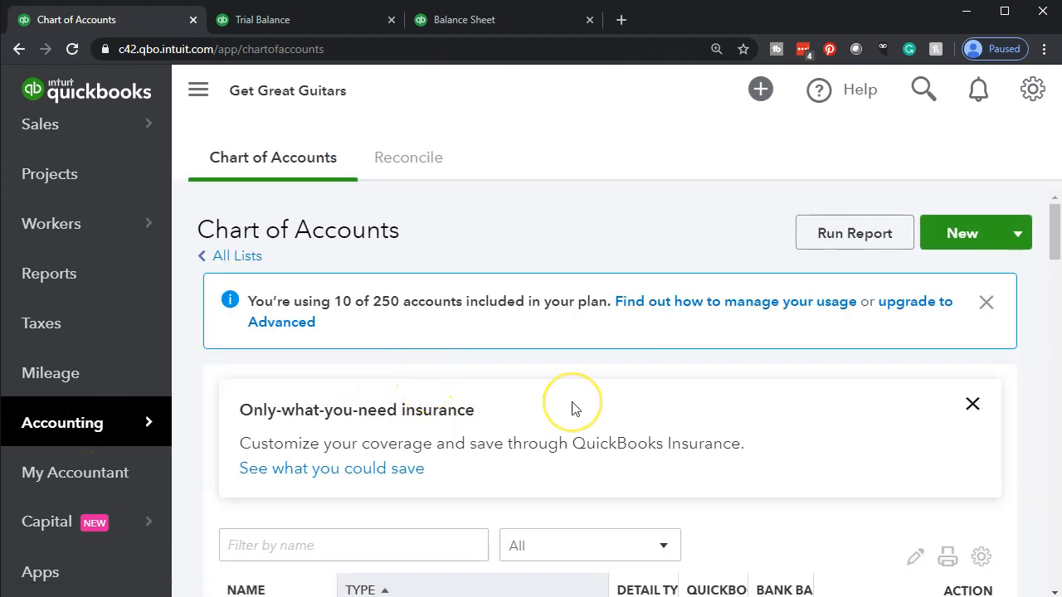
pyautogui.scroll(-5, 419, 423)
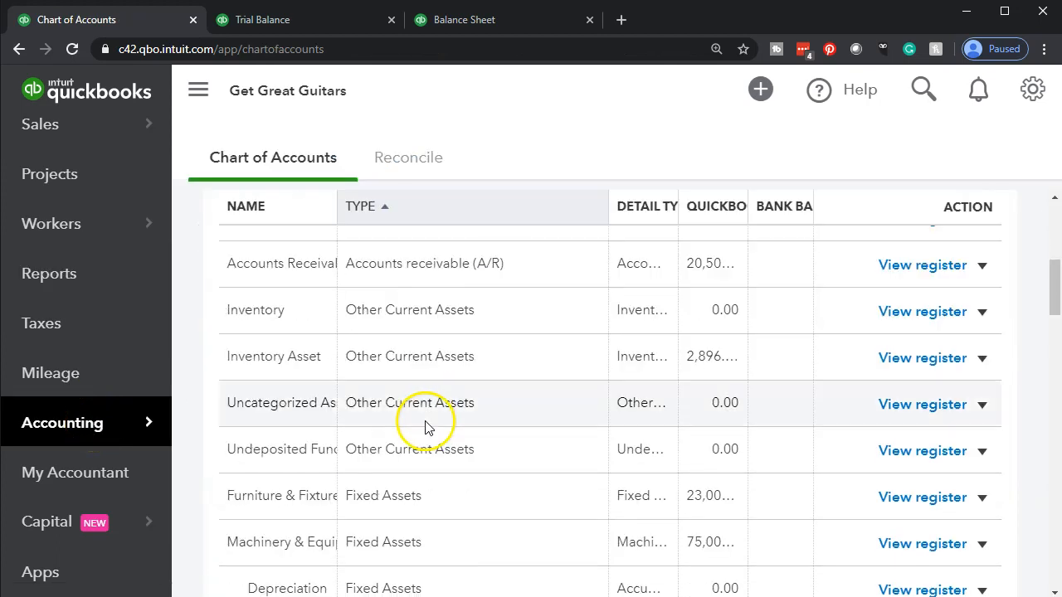
pyautogui.scroll(1, 372, 415)
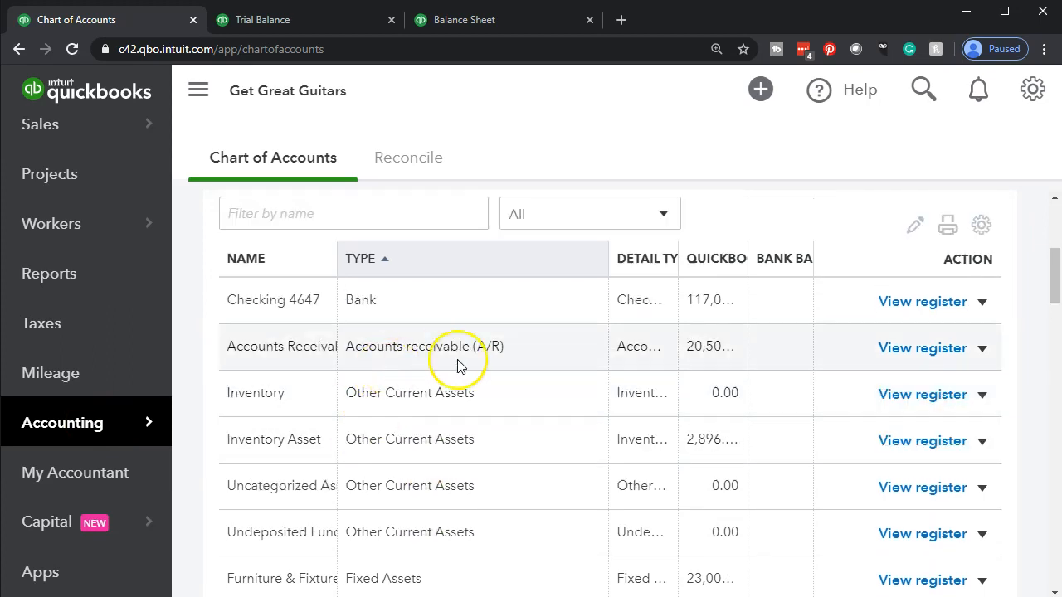
pyautogui.click(908, 303)
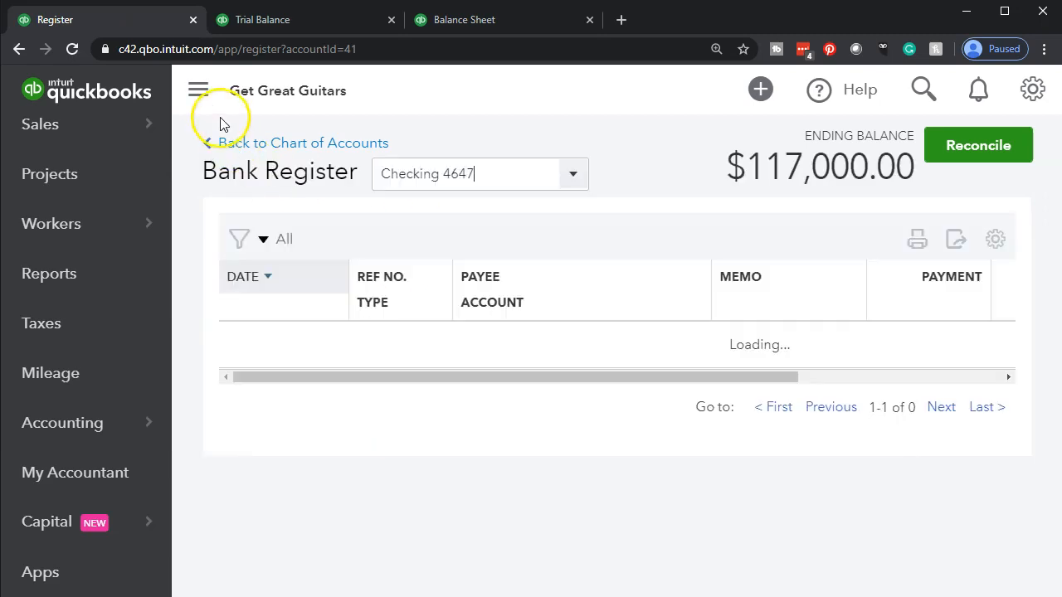
pyautogui.click(197, 93)
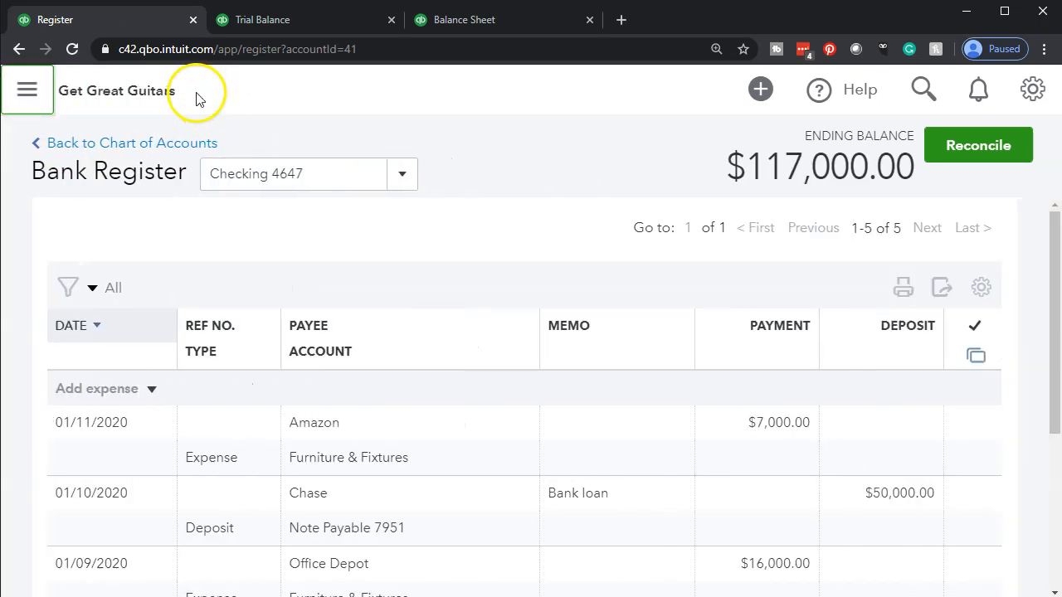
# Add a new Expense entry to the checking register and date it 01/11/2020
pyautogui.click(150, 392)
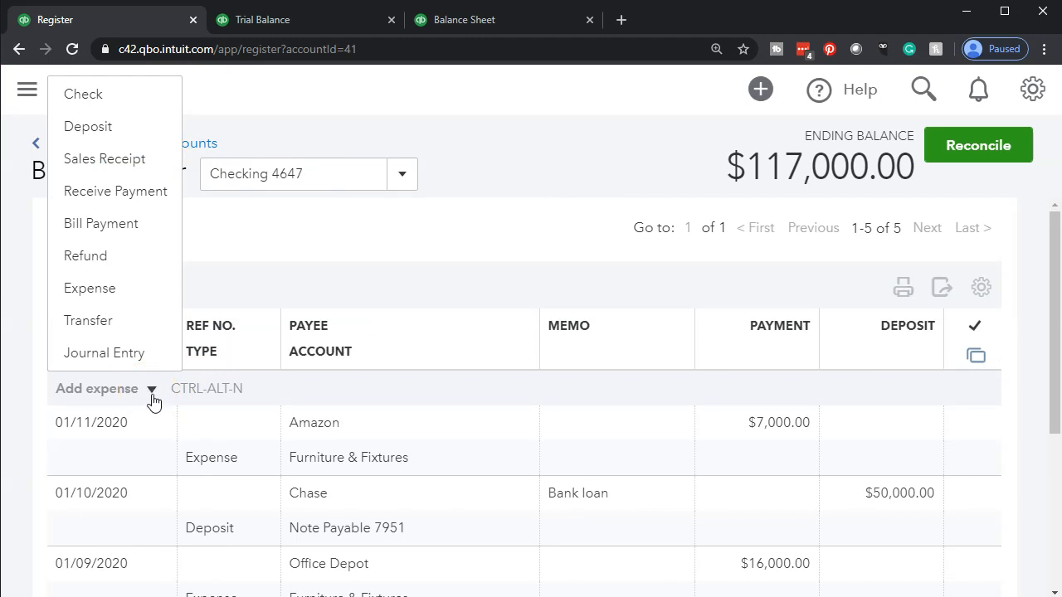
pyautogui.click(131, 297)
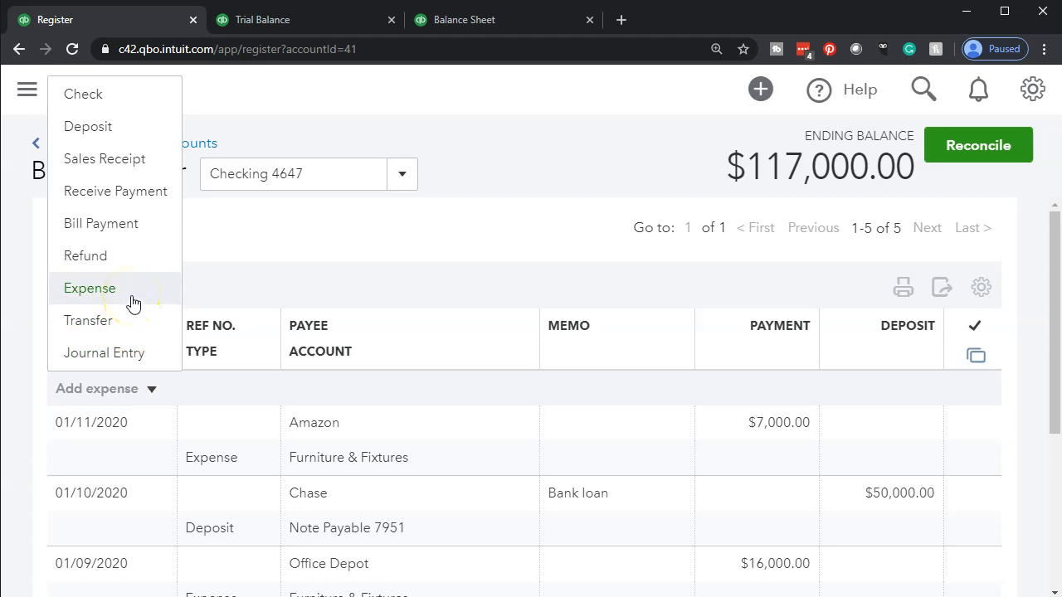
pyautogui.click(131, 301)
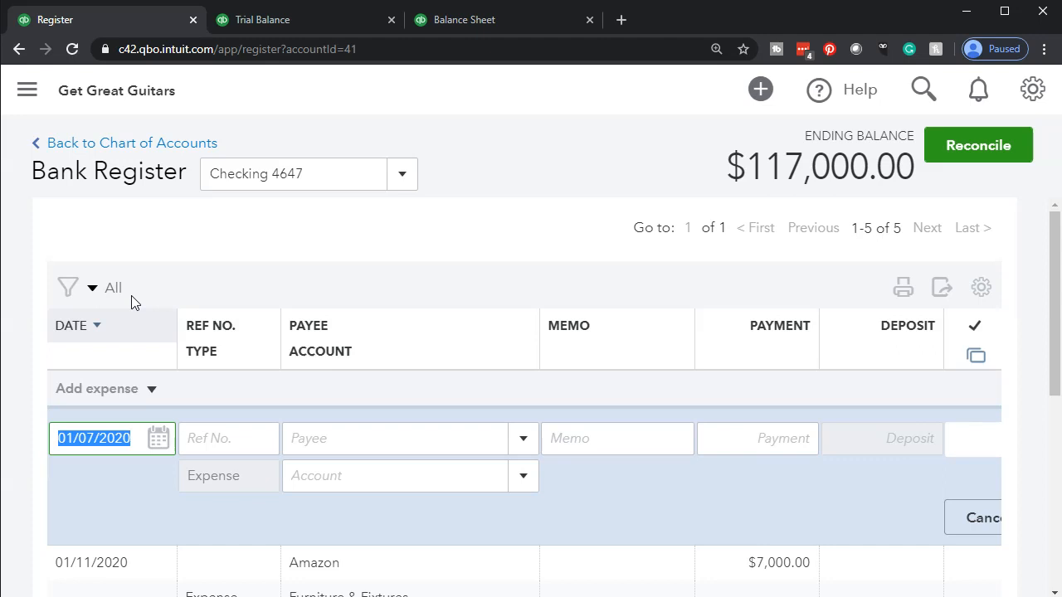
pyautogui.press('+')
pyautogui.press('+')
pyautogui.press('+')
pyautogui.press('+')
pyautogui.press('Tab')
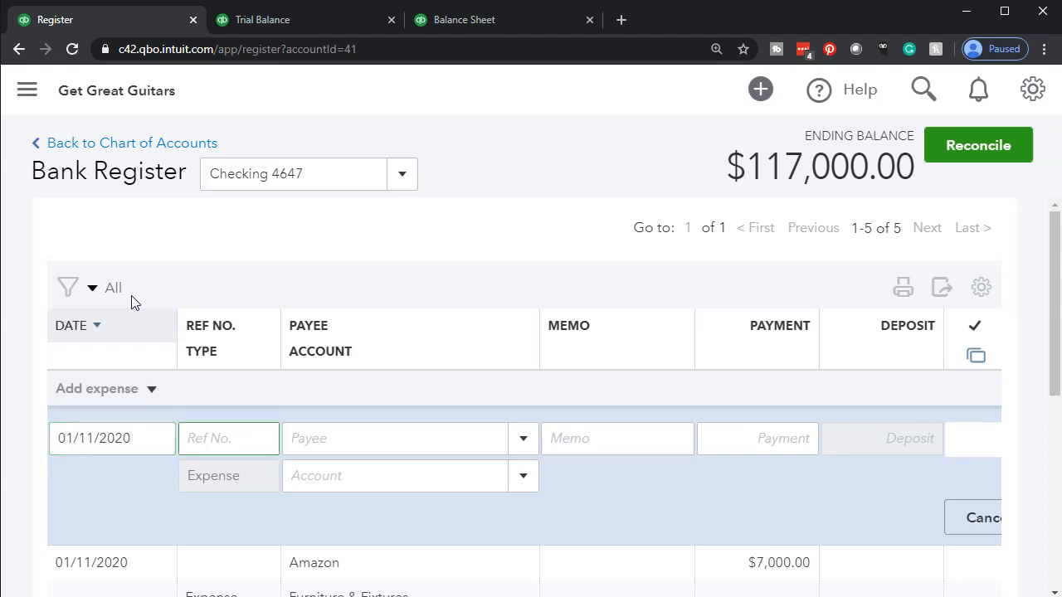
# Enter Etrade as the payee of the new expense and save it as a new Vendor
pyautogui.press('Tab')
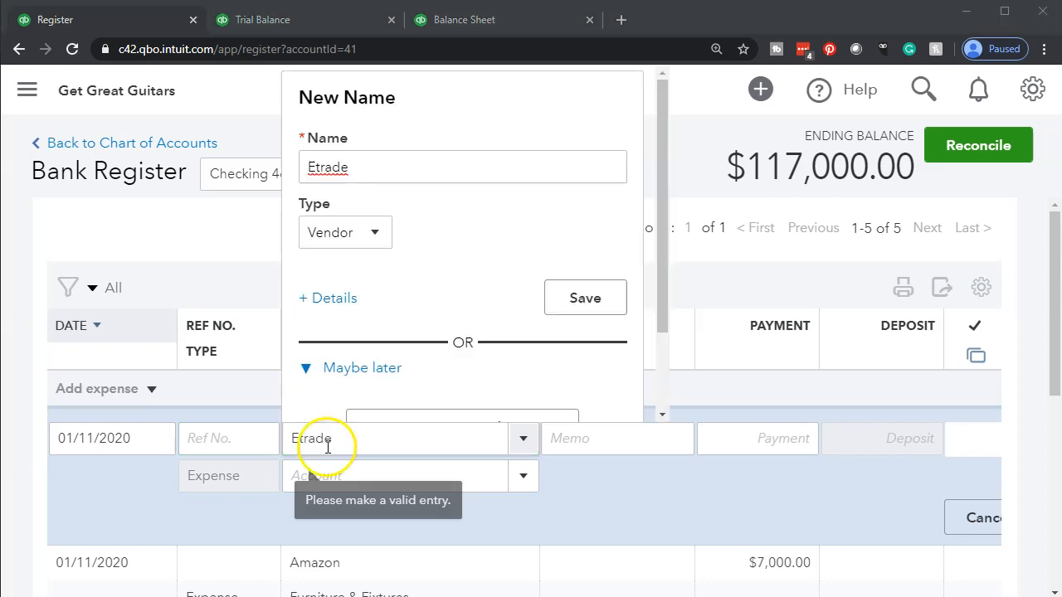
pyautogui.click(354, 446)
pyautogui.write('Etrade')
pyautogui.press('Tab')
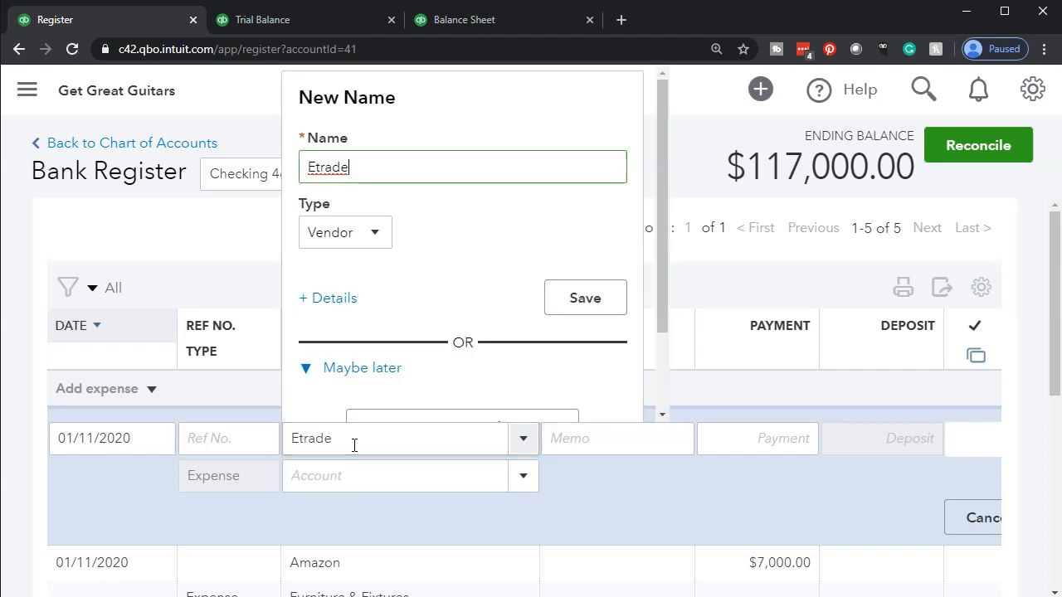
pyautogui.click(376, 236)
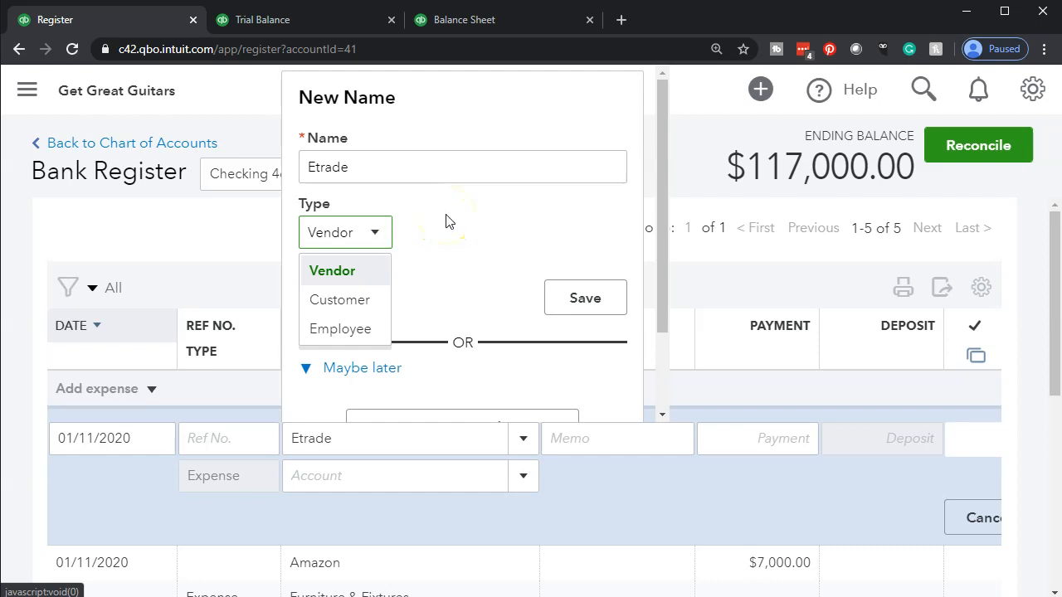
pyautogui.click(446, 221)
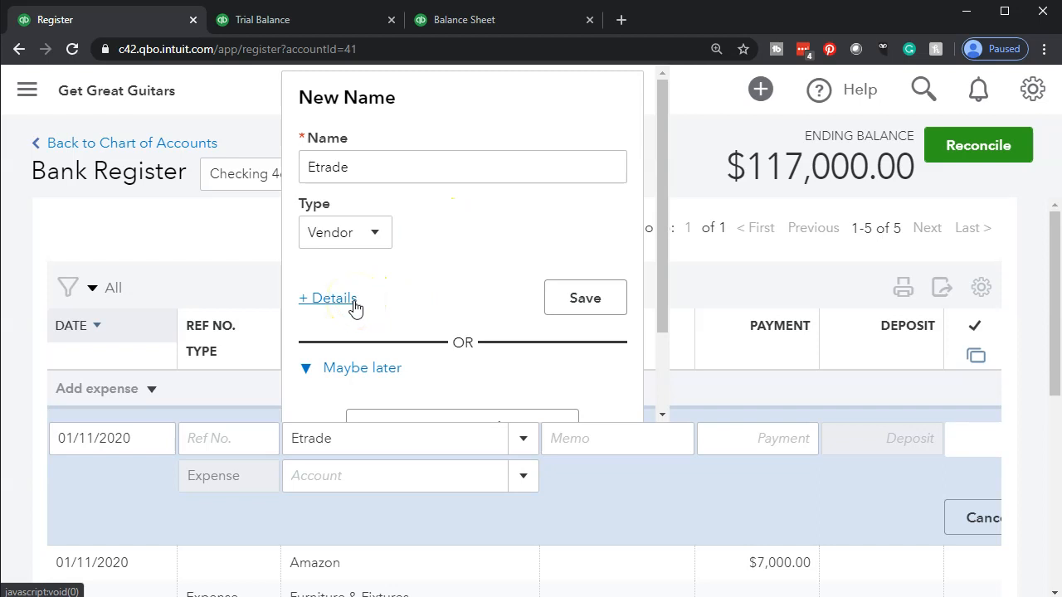
pyautogui.click(555, 313)
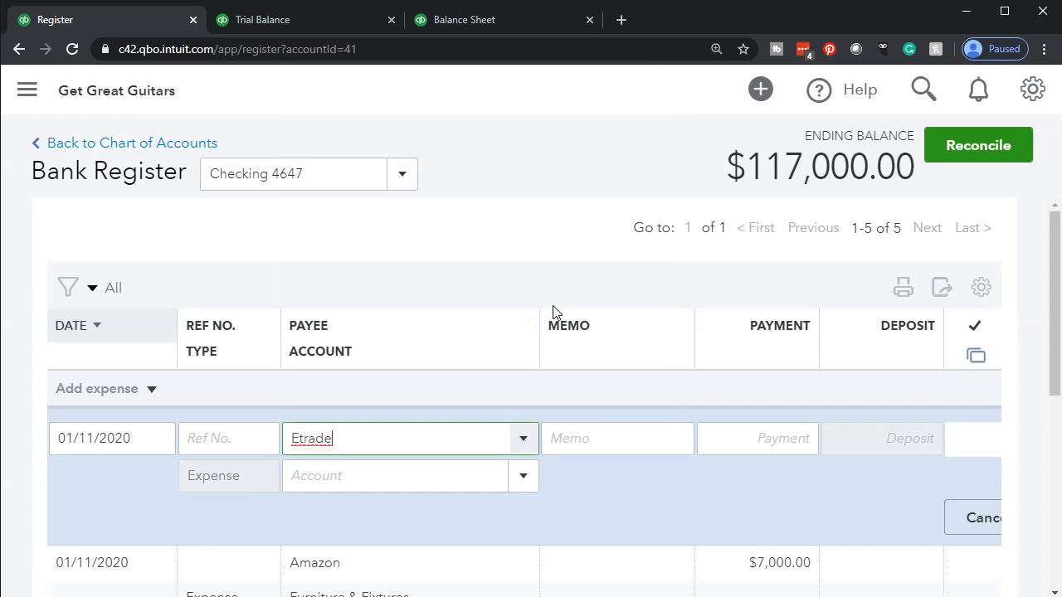
# Enter the memo "Investment" and a payment of 12,000 for the Etrade expense
pyautogui.click(598, 449)
pyautogui.write('Investment')
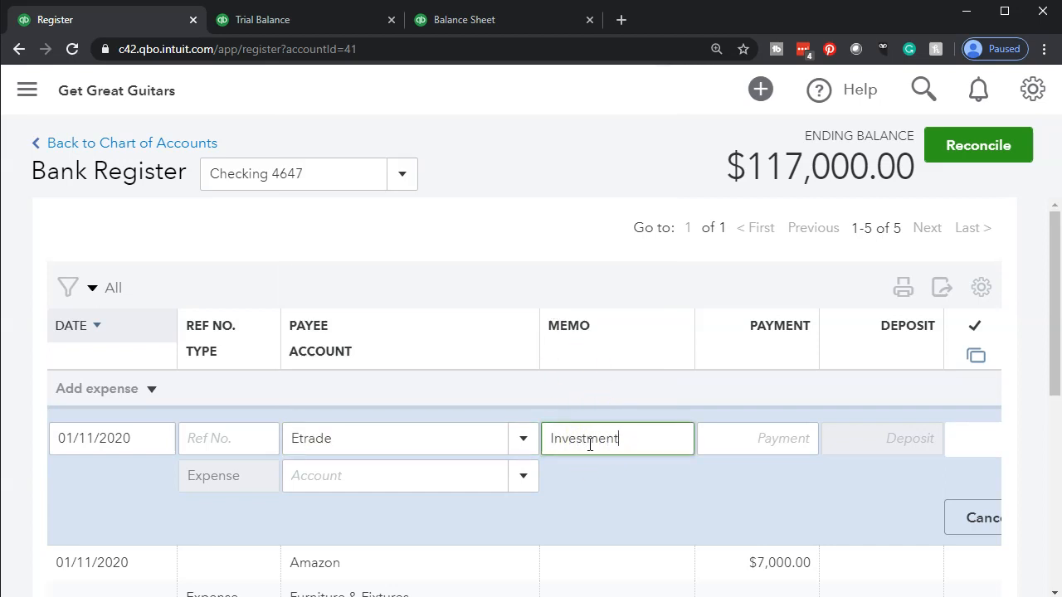
pyautogui.press('Tab')
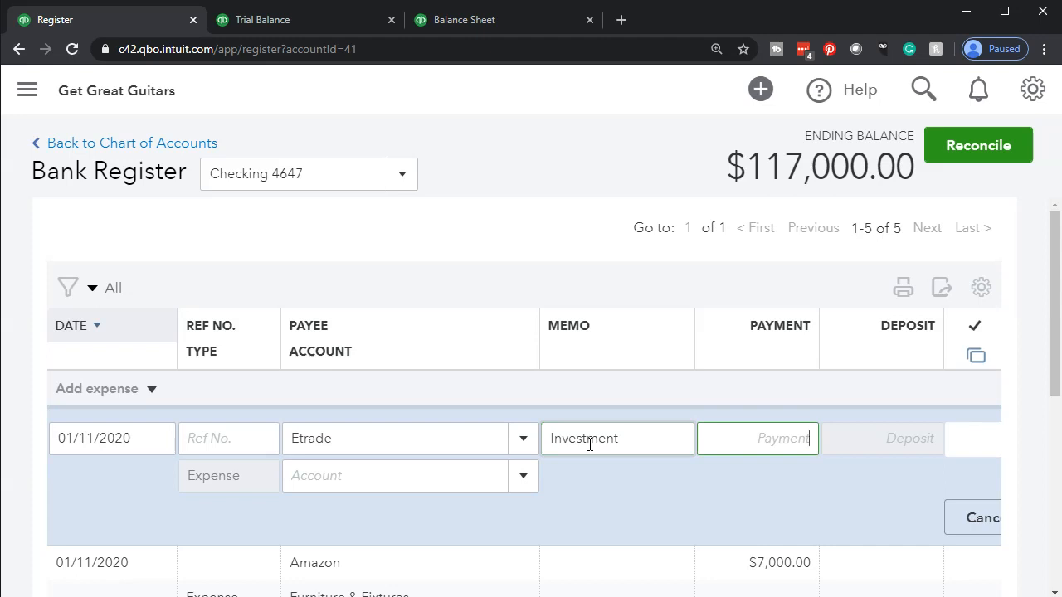
pyautogui.write('12000')
pyautogui.press('Tab')
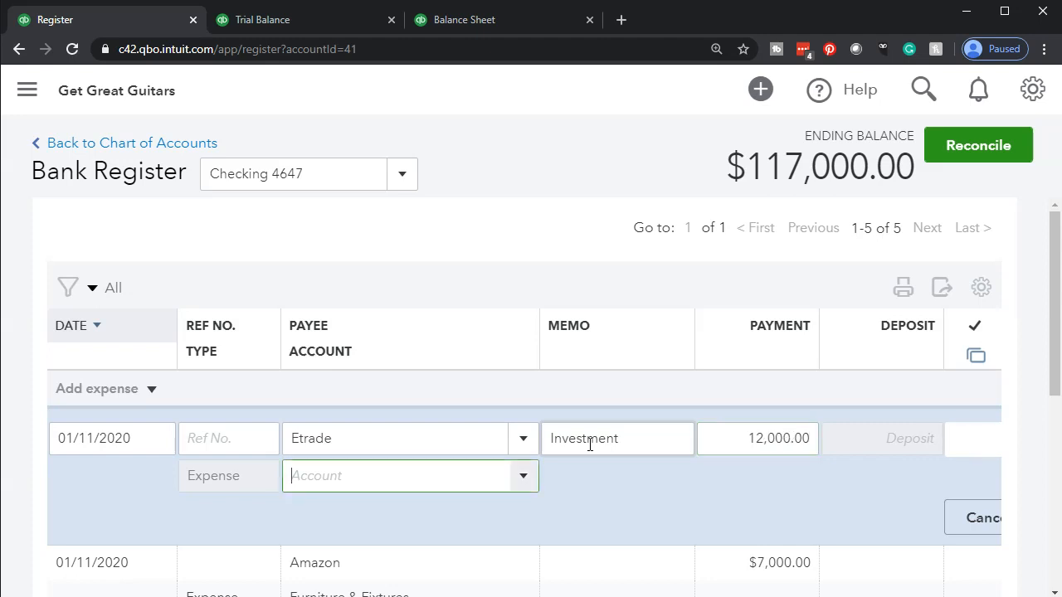
# Start a new Investments account for the expense, with account type Other Current Assets and detail type Investments - Other
pyautogui.click(524, 477)
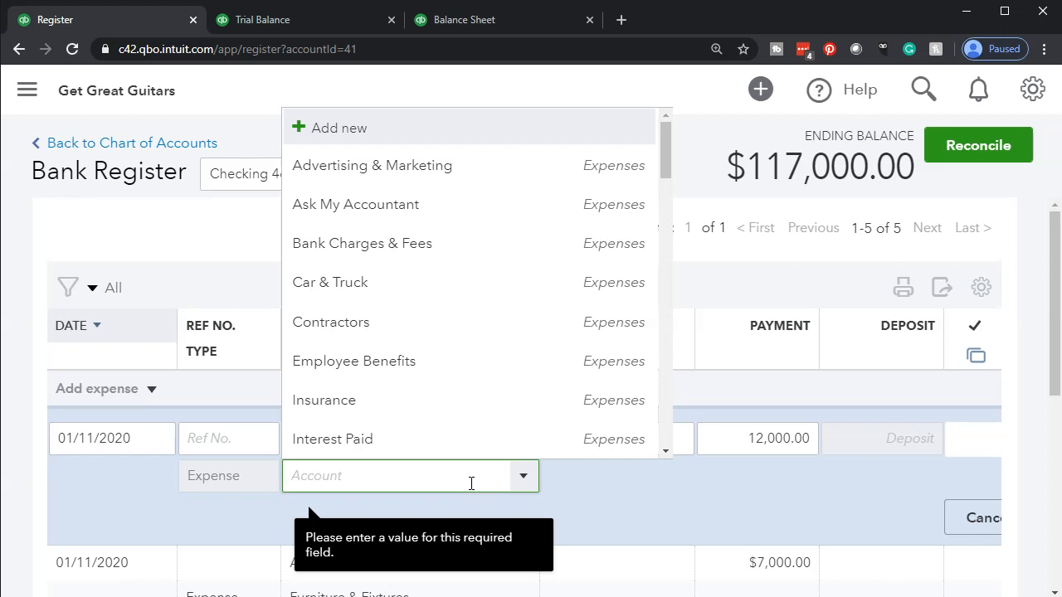
pyautogui.write('Invest')
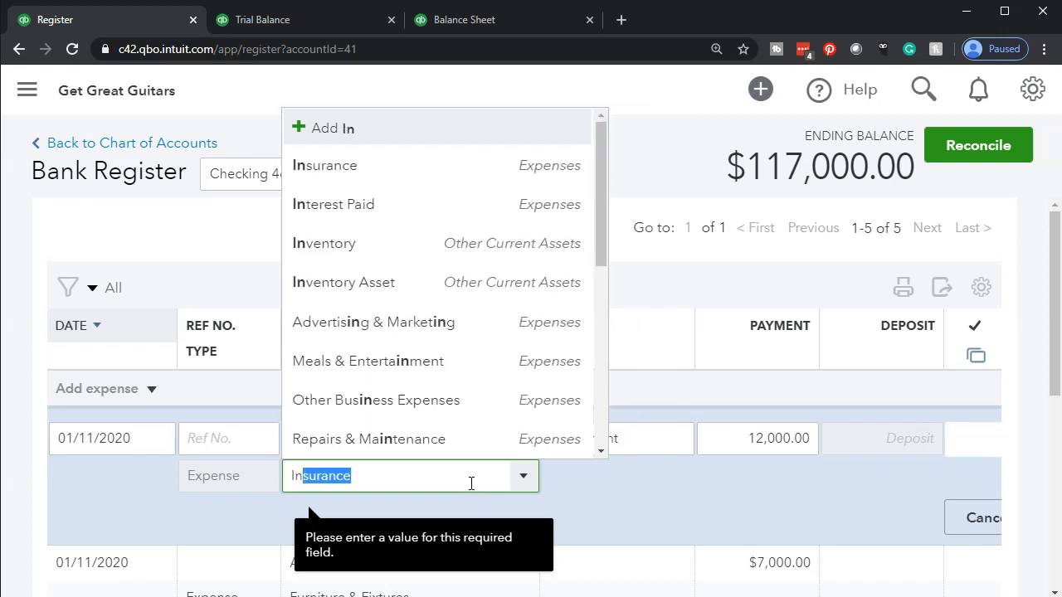
pyautogui.write('ments')
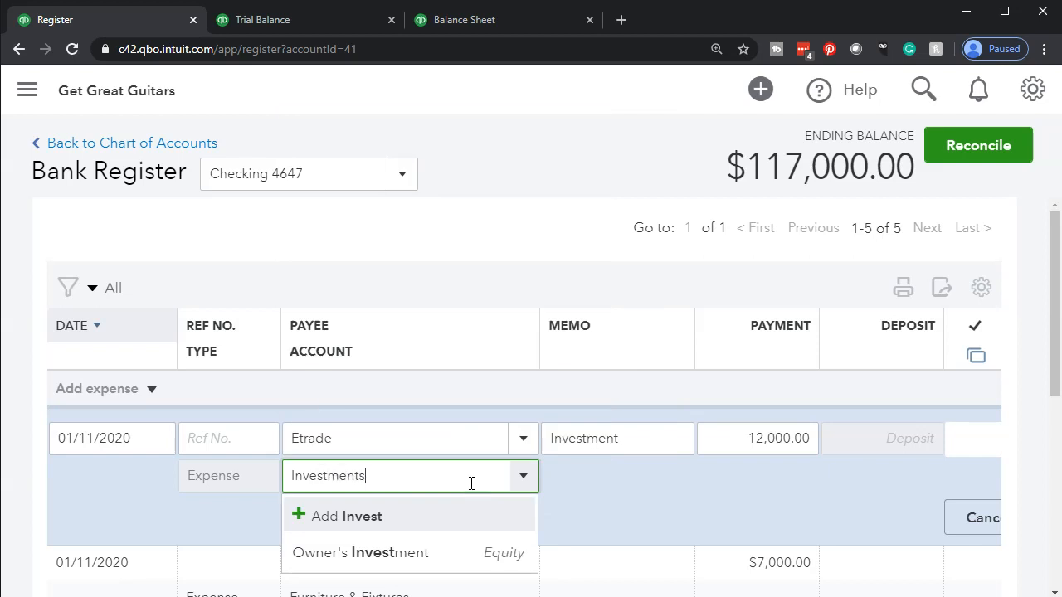
pyautogui.press('Tab')
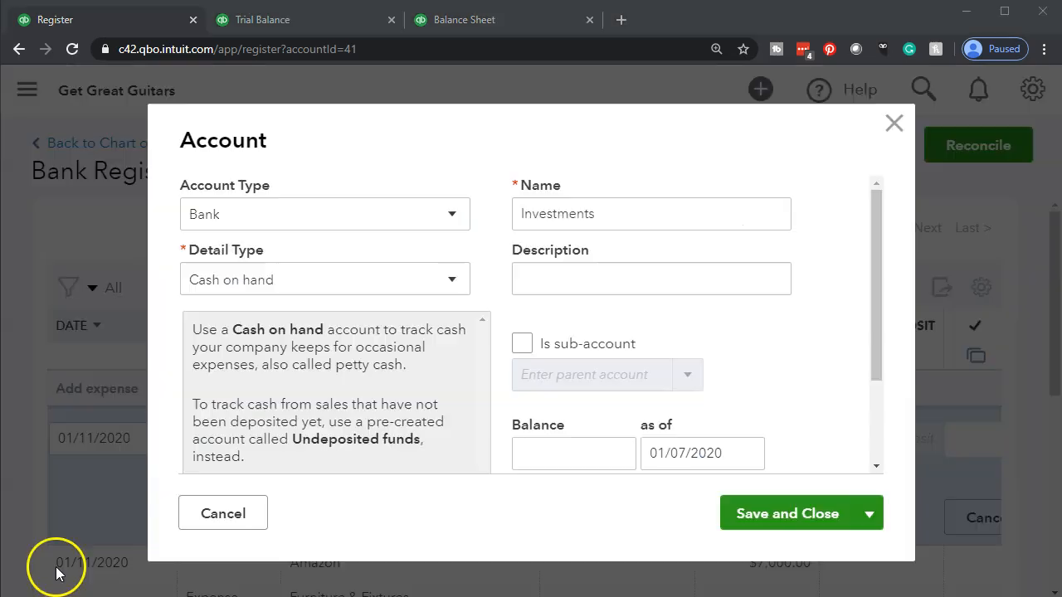
pyautogui.click(384, 216)
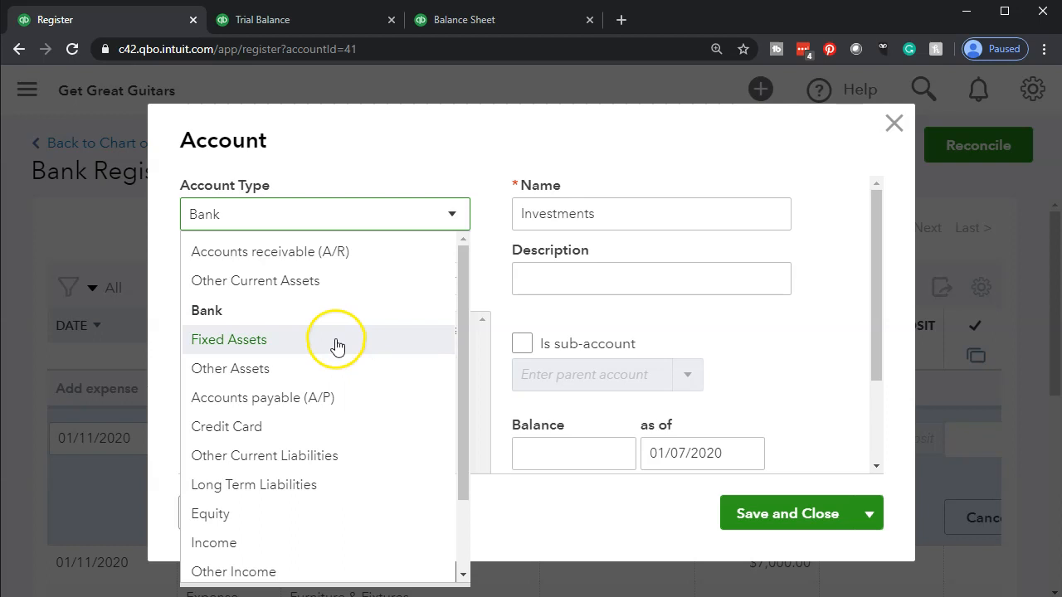
pyautogui.click(336, 287)
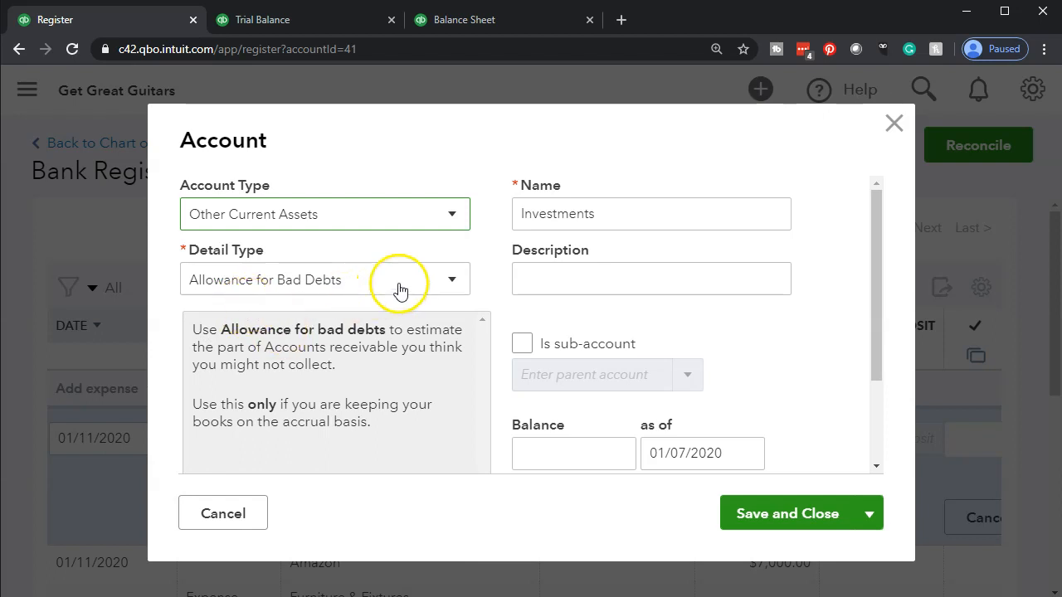
pyautogui.click(448, 283)
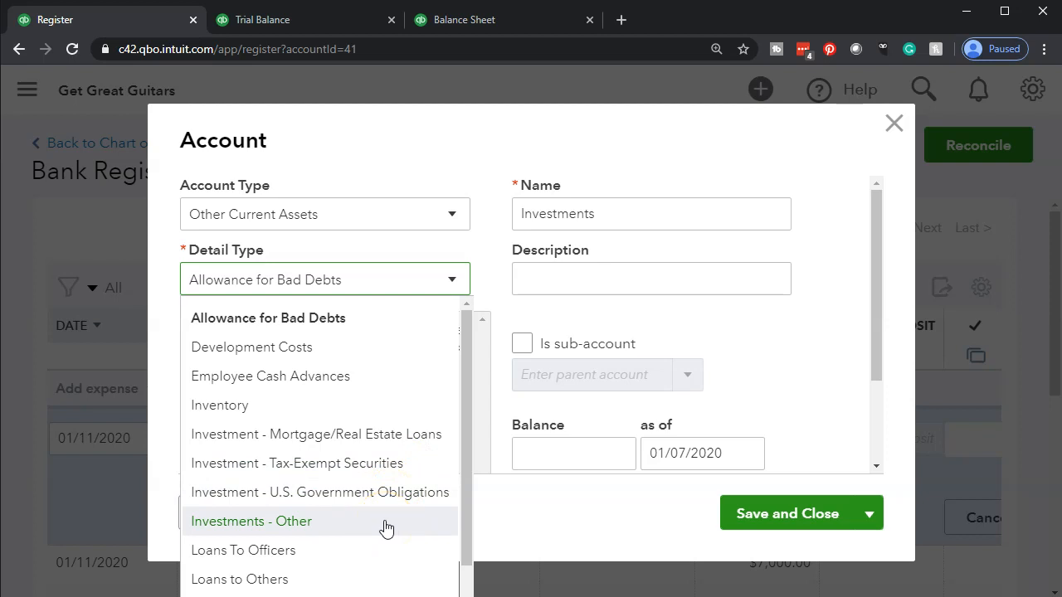
pyautogui.click(386, 523)
# Name the new account "Investments - E-Trade" and save it
pyautogui.click(599, 209)
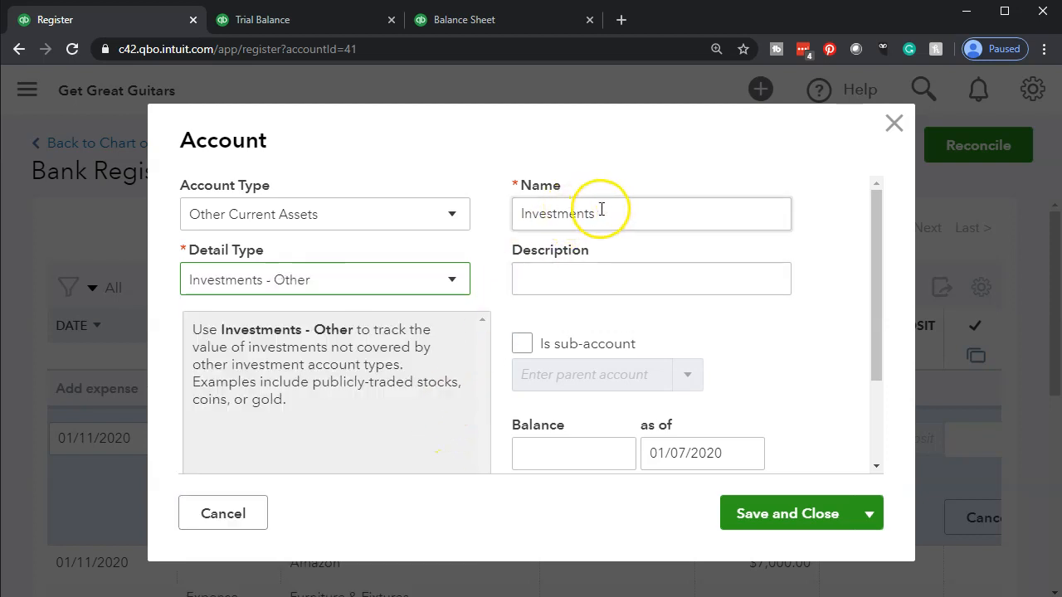
pyautogui.click(597, 243)
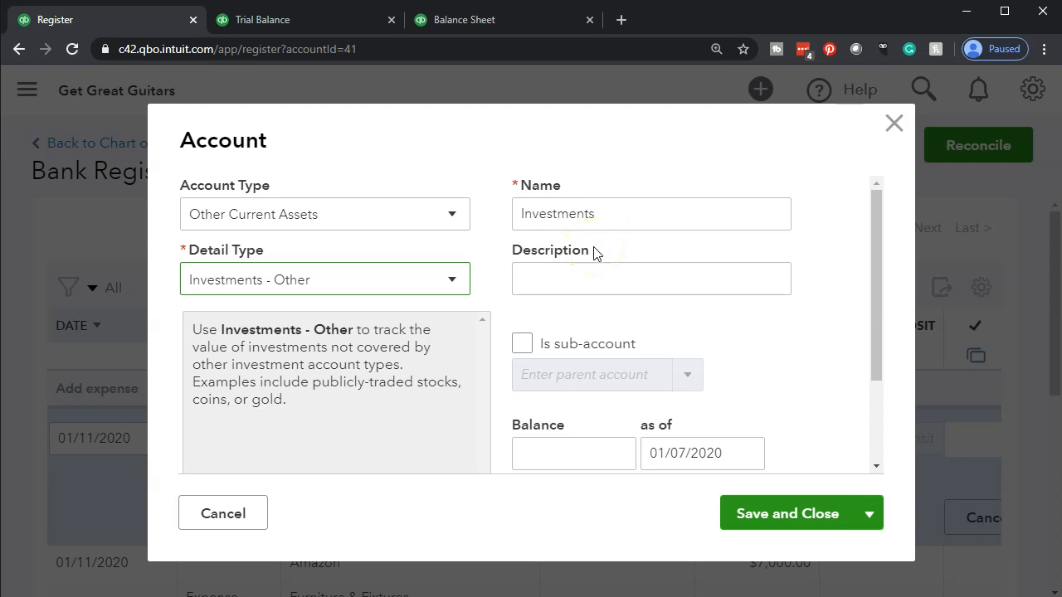
pyautogui.click(614, 214)
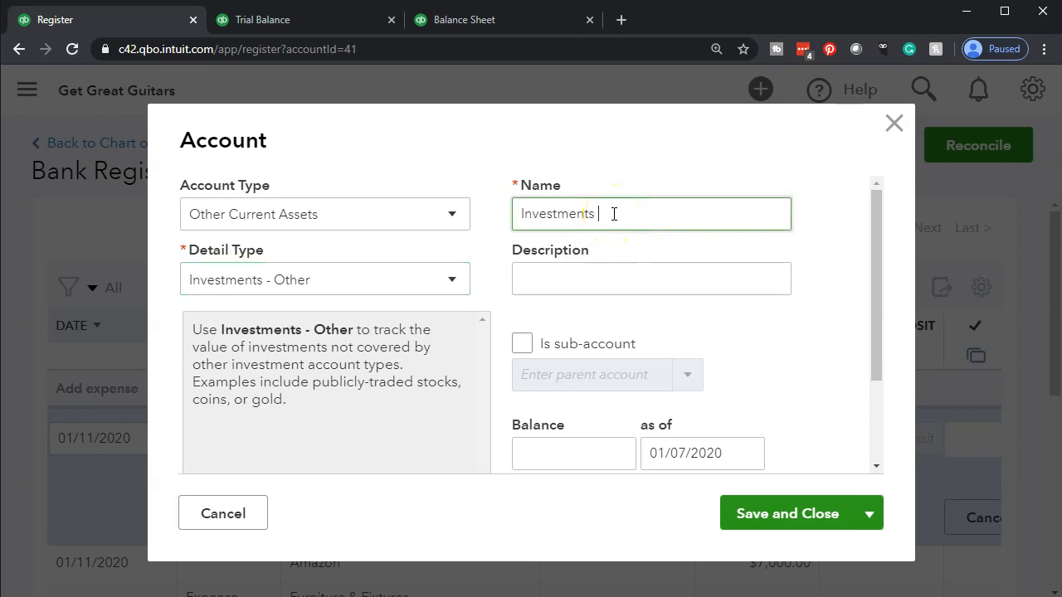
pyautogui.write('-Etra')
pyautogui.press('BackSpace')
pyautogui.press('BackSpace')
pyautogui.press('BackSpace')
pyautogui.write('*Trade')
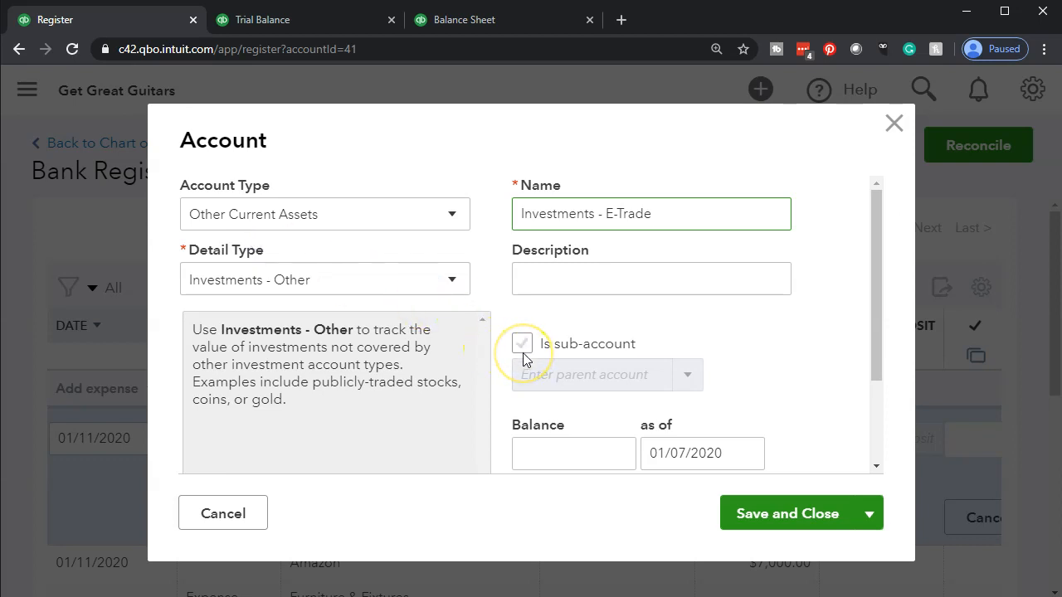
pyautogui.click(757, 528)
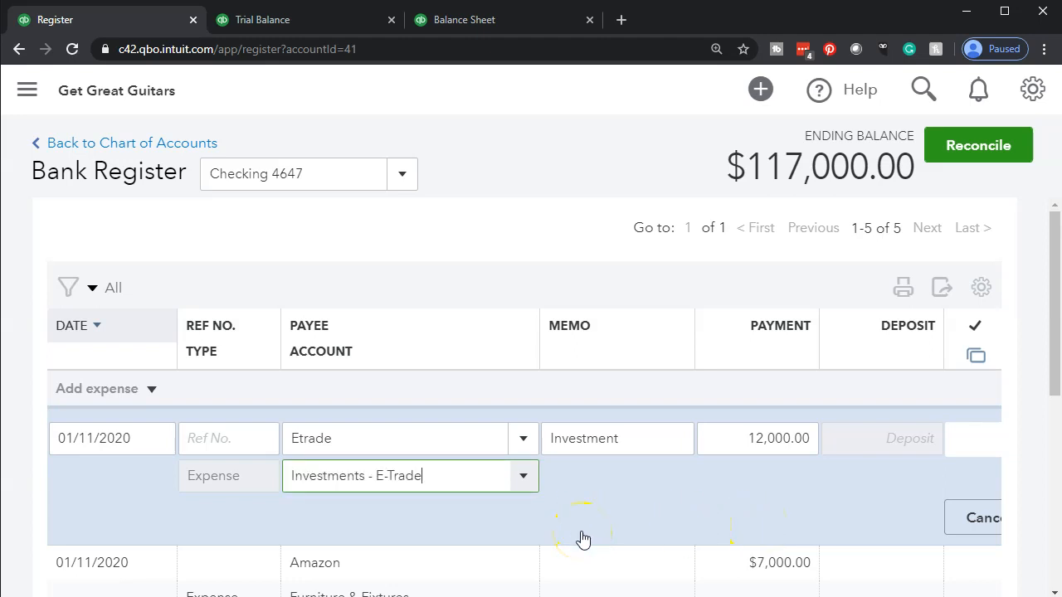
# Save the Etrade expense and review the entries in the checking register
pyautogui.hotkey('ctrl', '+')
pyautogui.hotkey('ctrl', '-')
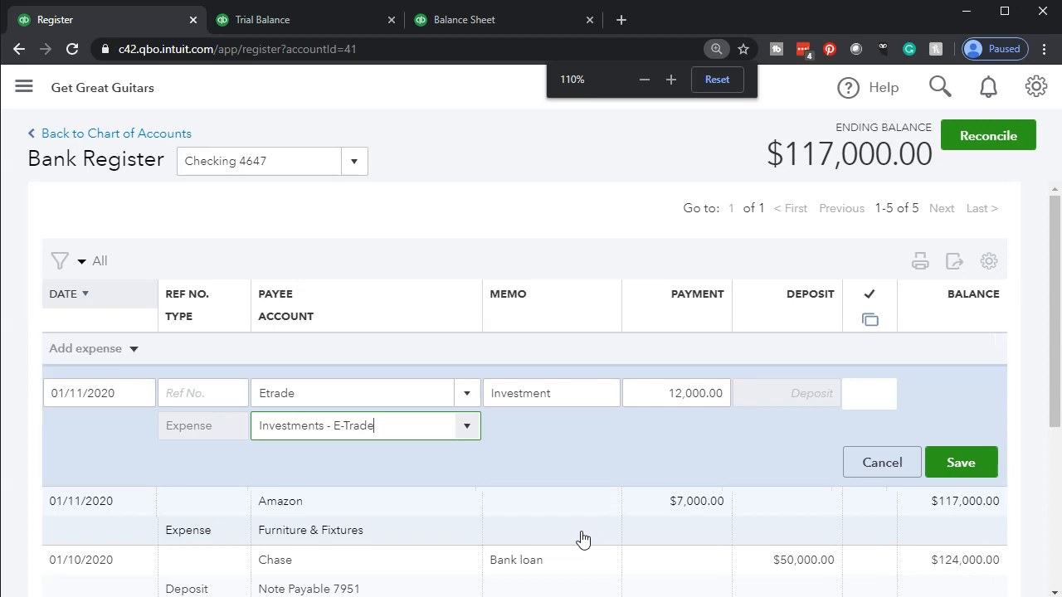
pyautogui.click(951, 470)
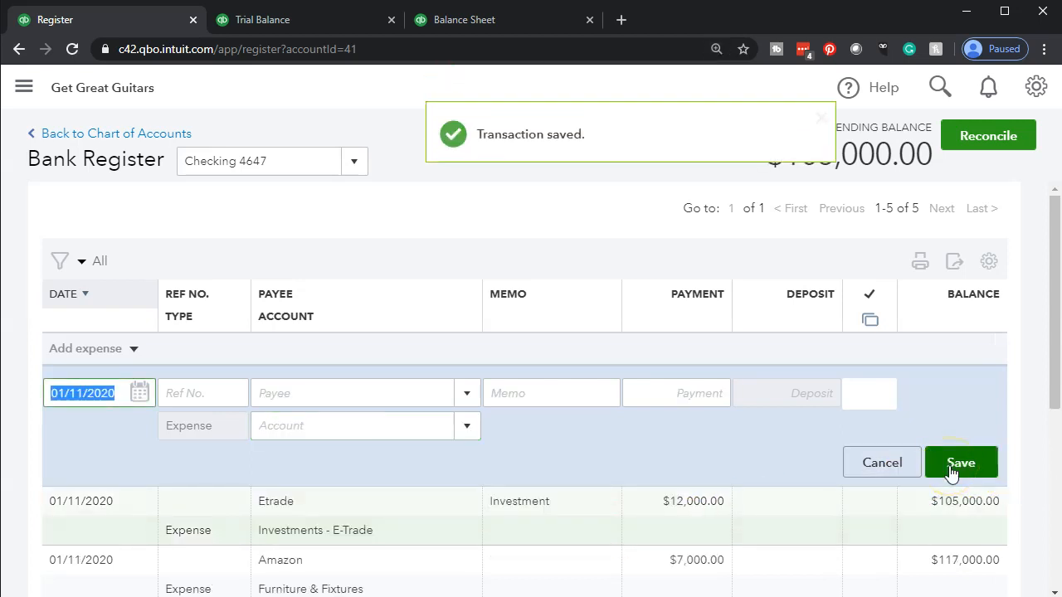
pyautogui.scroll(-1, 747, 490)
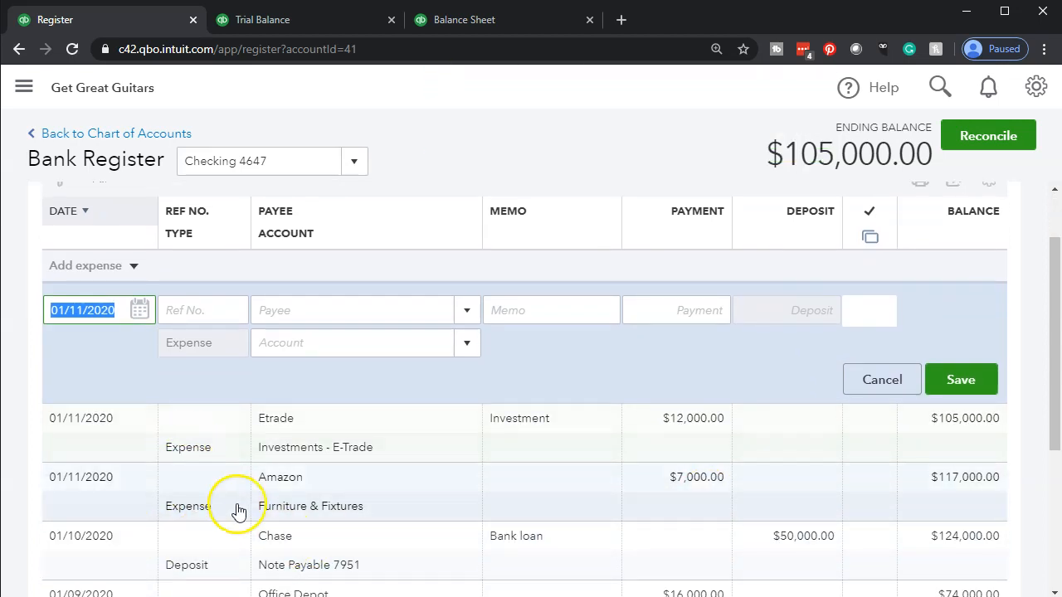
pyautogui.scroll(-2, 237, 508)
pyautogui.scroll(2, 236, 510)
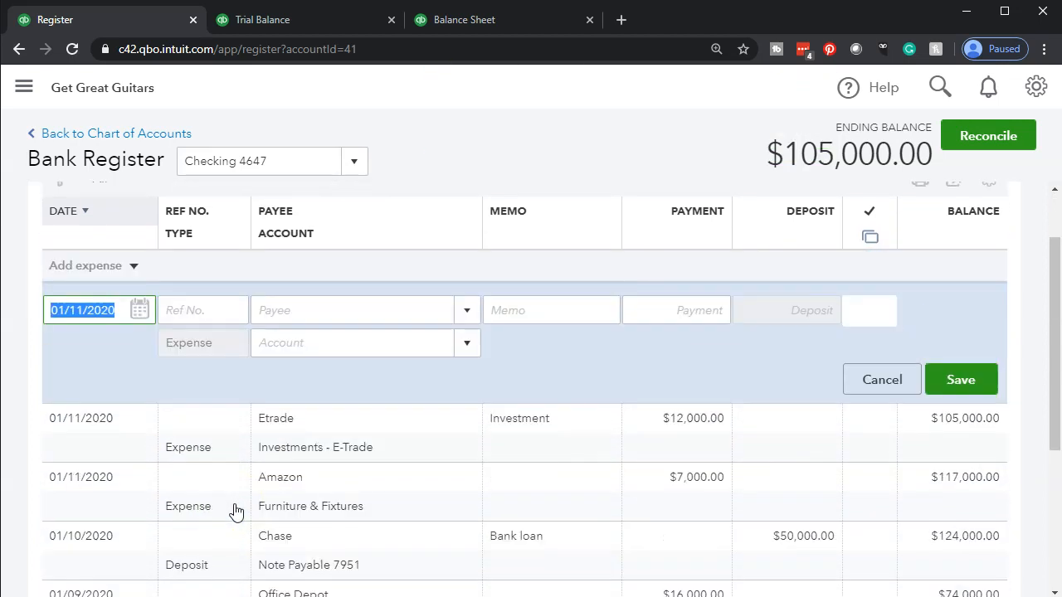
# Reload the Trial Balance report with the navigation sidebar collapsed and examine the checking and investment balances
pyautogui.click(274, 40)
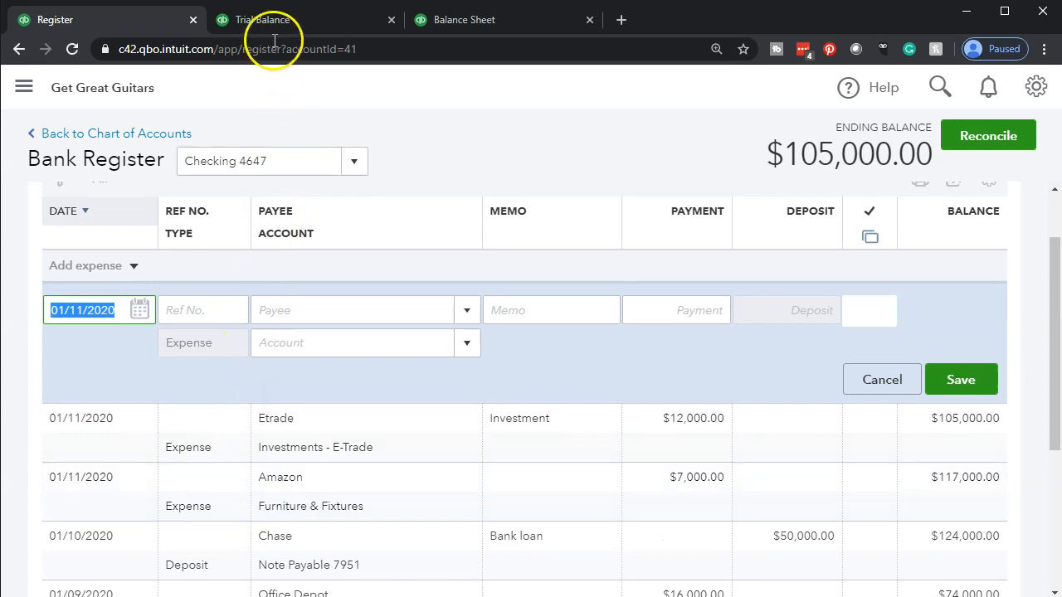
pyautogui.click(275, 38)
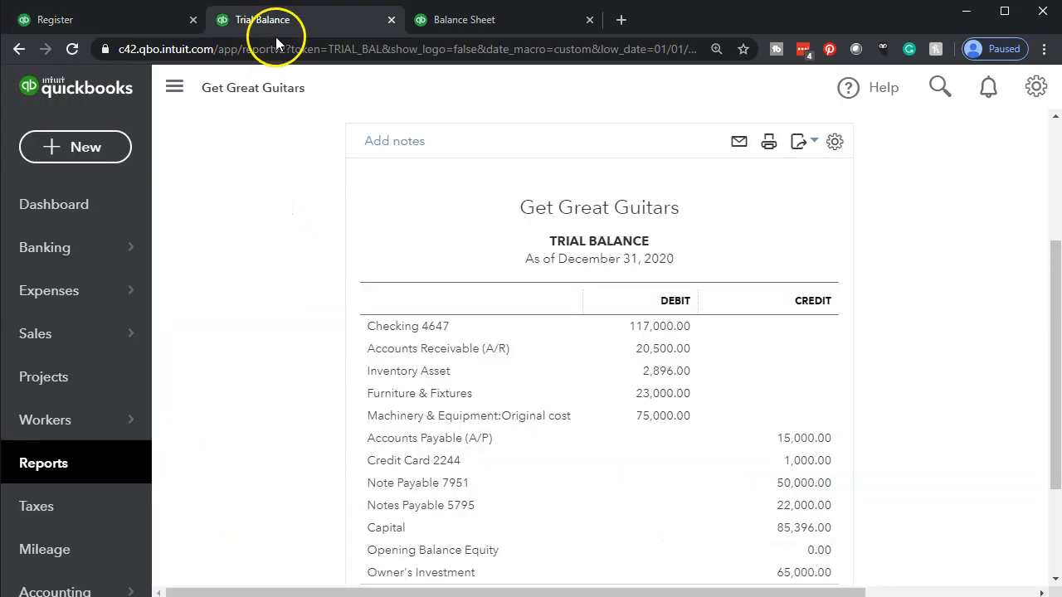
pyautogui.click(279, 48)
pyautogui.press('Return')
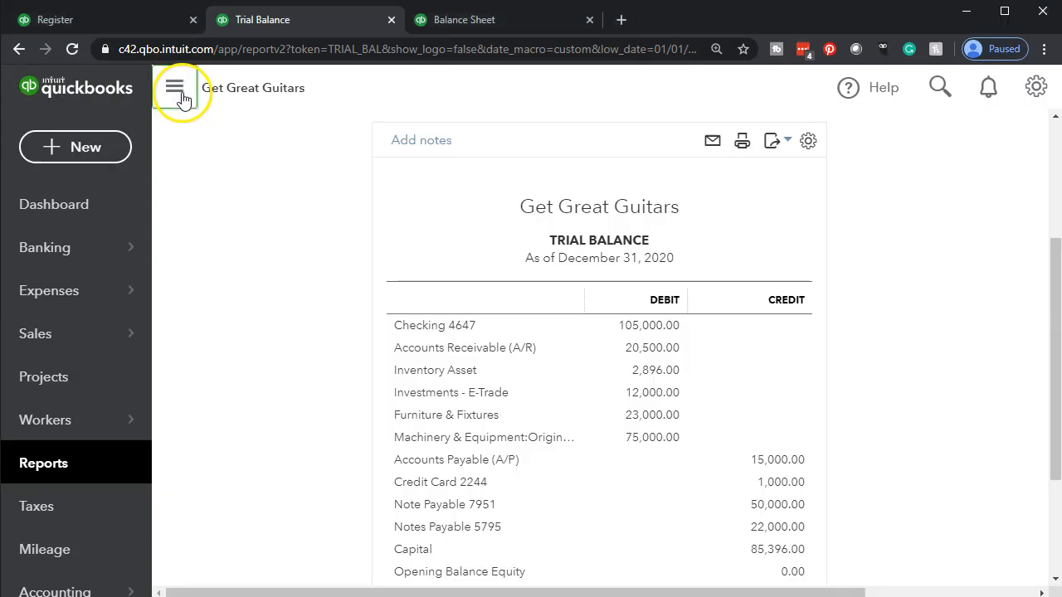
pyautogui.click(173, 88)
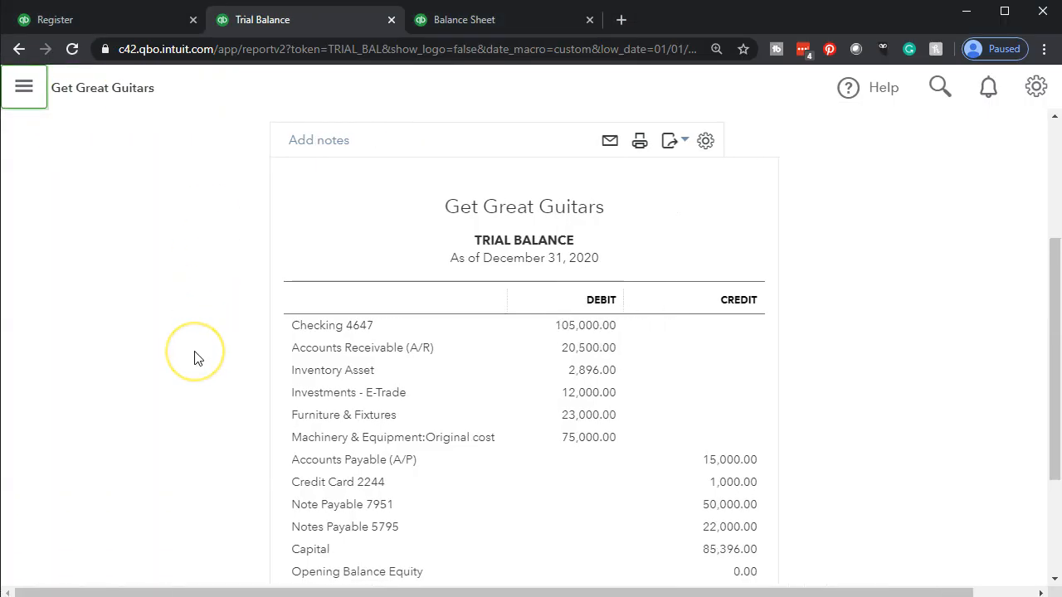
pyautogui.hotkey('ctrl', '+')
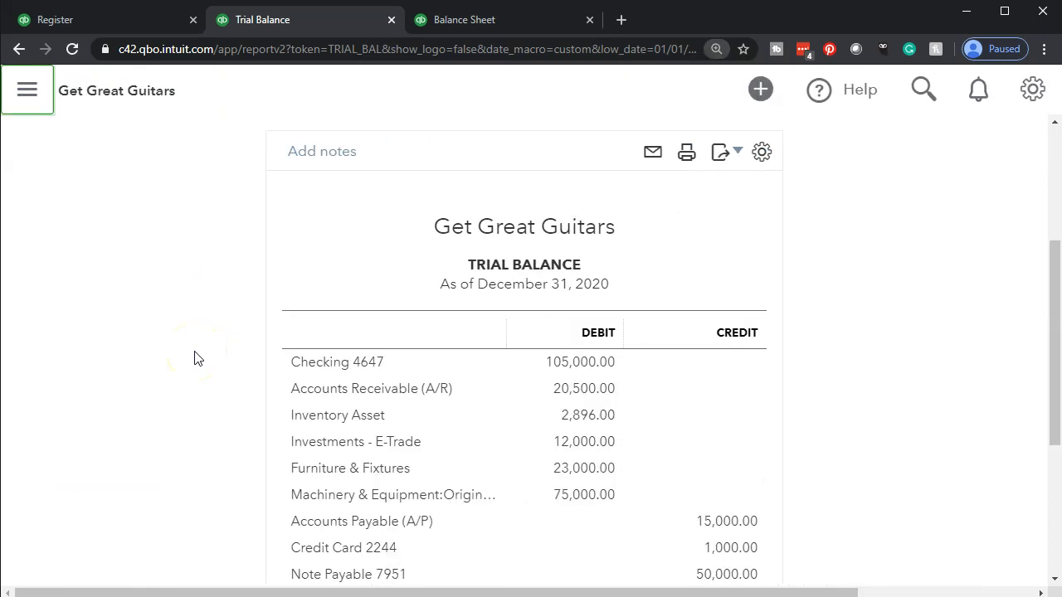
pyautogui.scroll(-1, 291, 358)
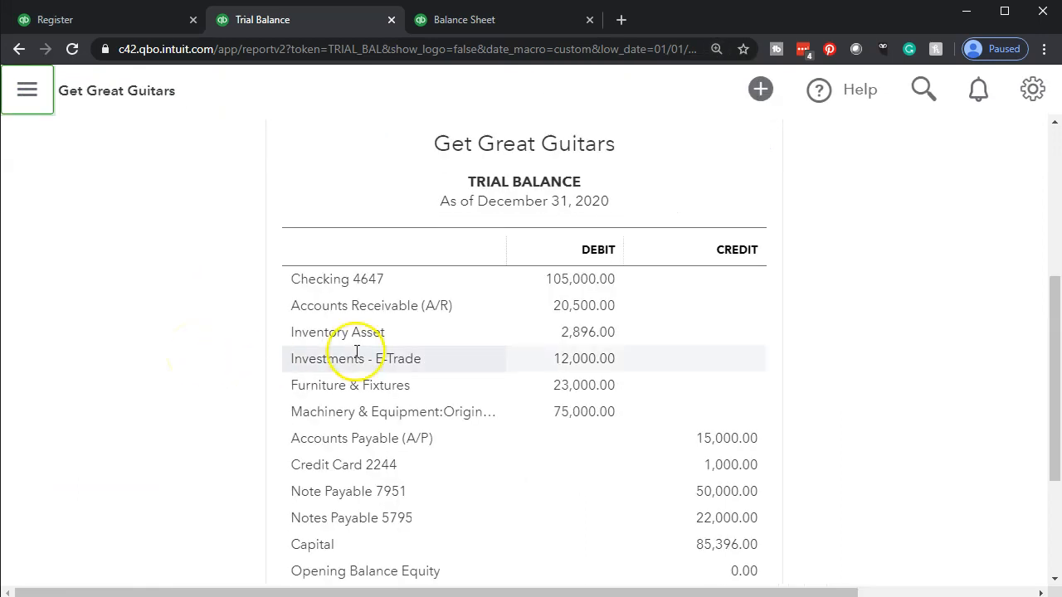
# Drill down from the checking balance to the Etrade expense, review its details and close it
pyautogui.click(560, 283)
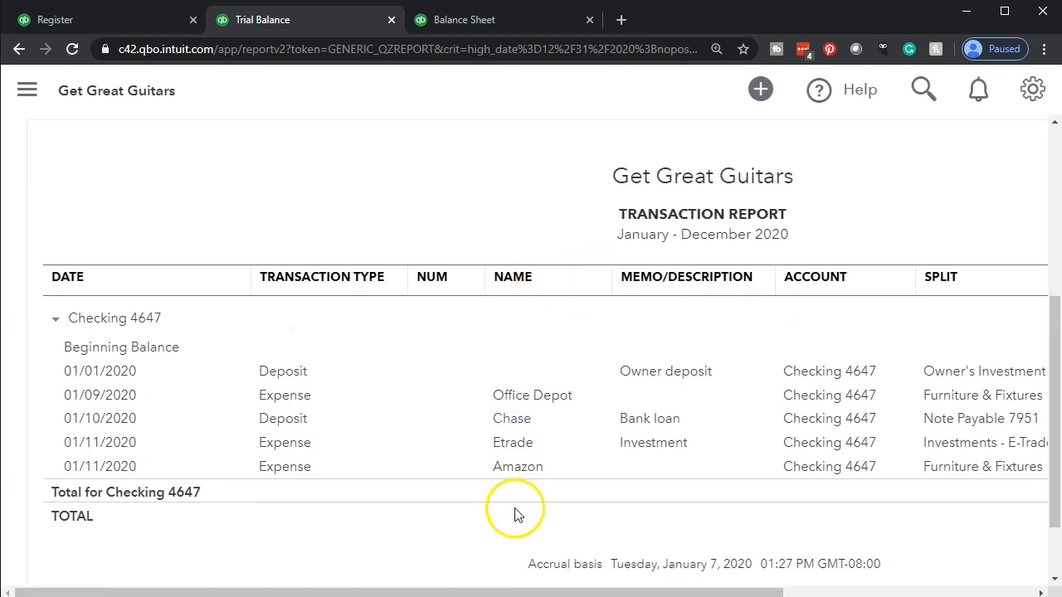
pyautogui.moveTo(507, 595); pyautogui.dragTo(654, 595)
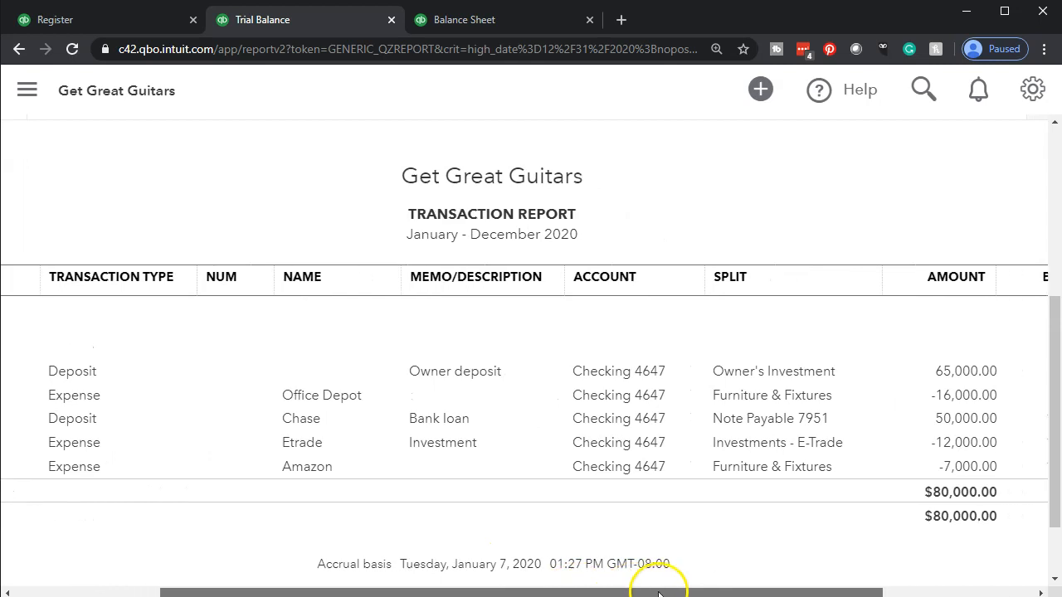
pyautogui.click(956, 444)
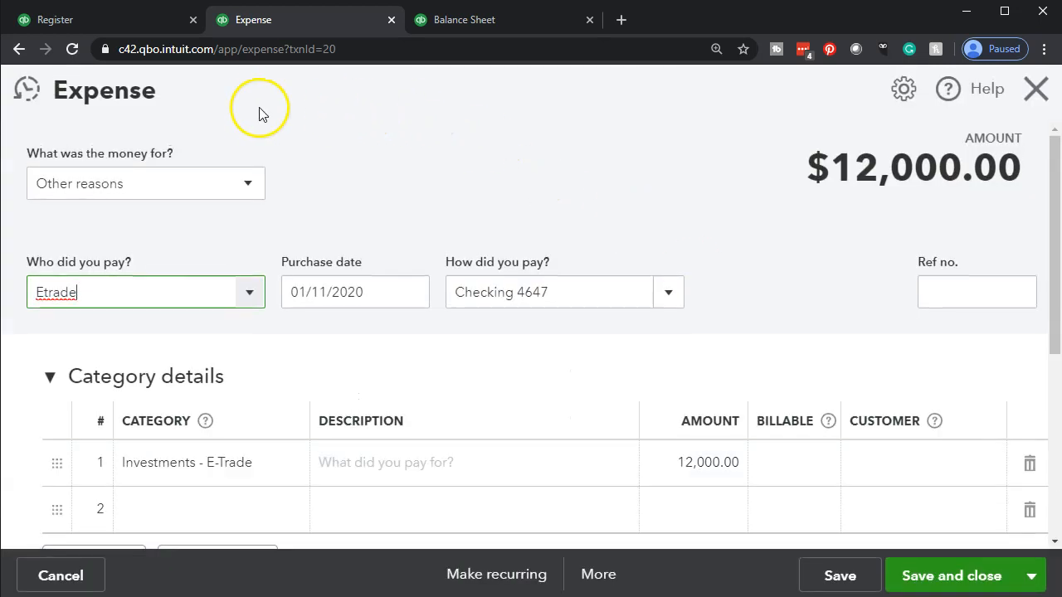
pyautogui.click(139, 279)
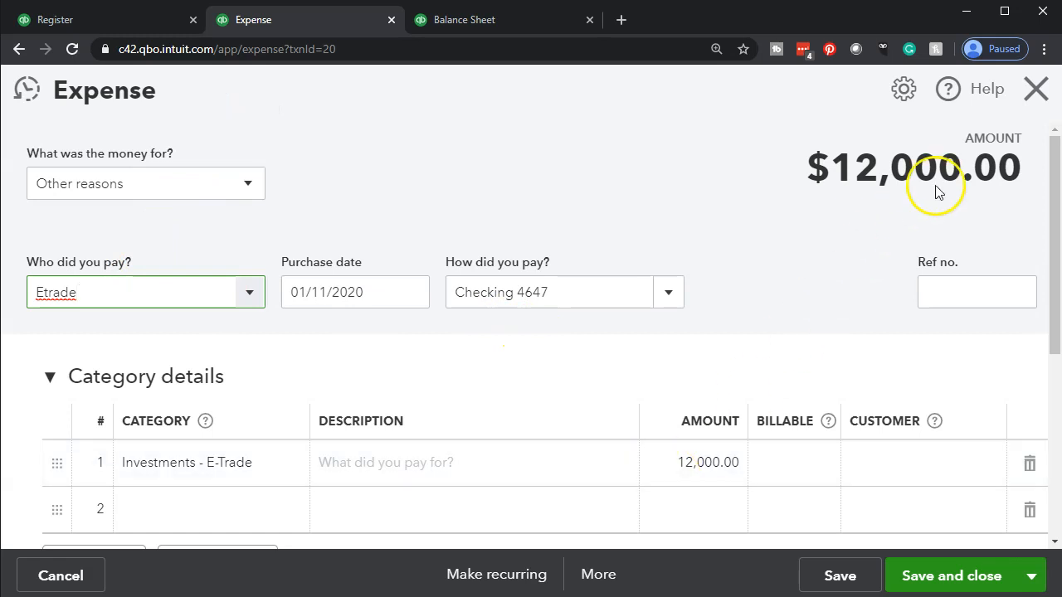
pyautogui.click(1036, 89)
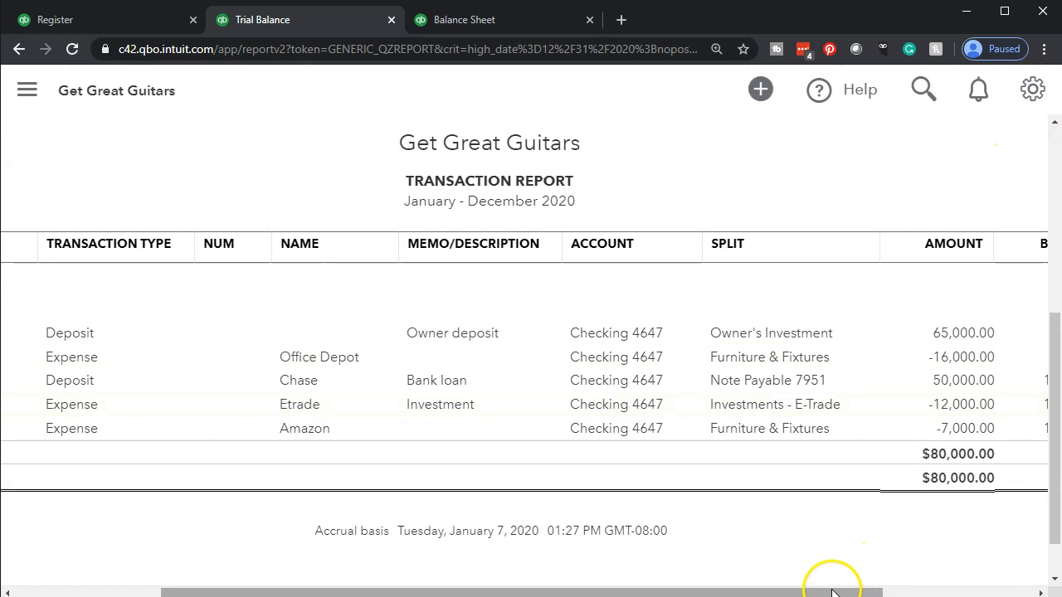
# Return from the checking account's transaction report to the Trial Balance summary
pyautogui.moveTo(836, 591); pyautogui.dragTo(602, 589)
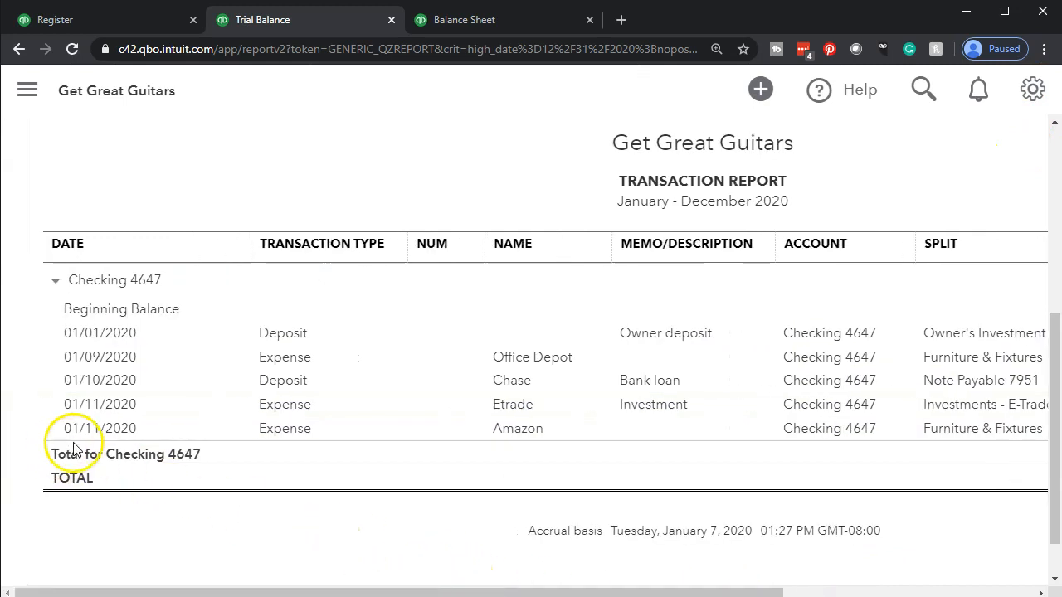
pyautogui.scroll(4, 154, 391)
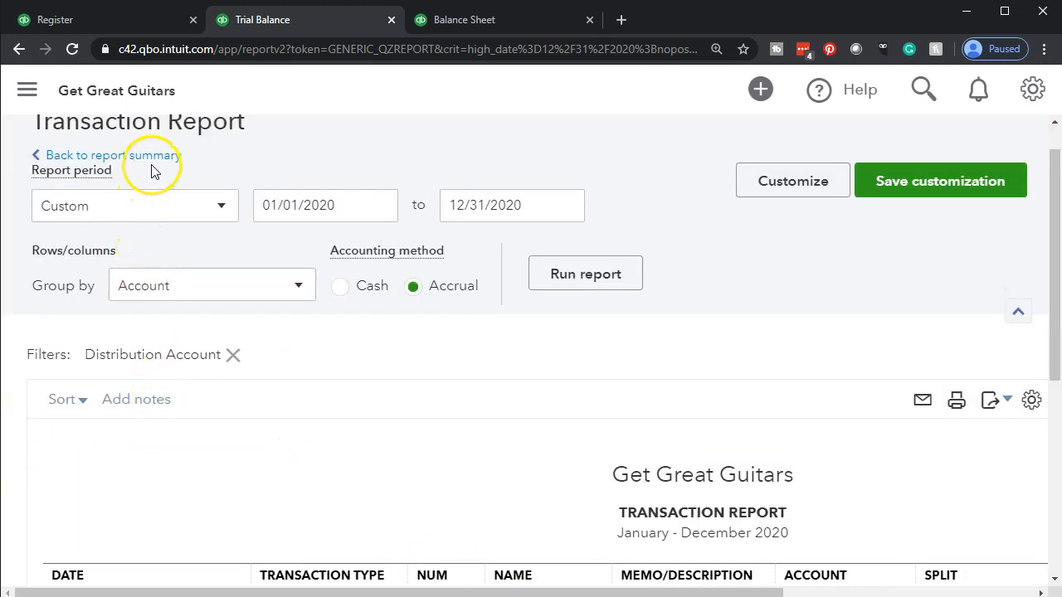
pyautogui.click(151, 161)
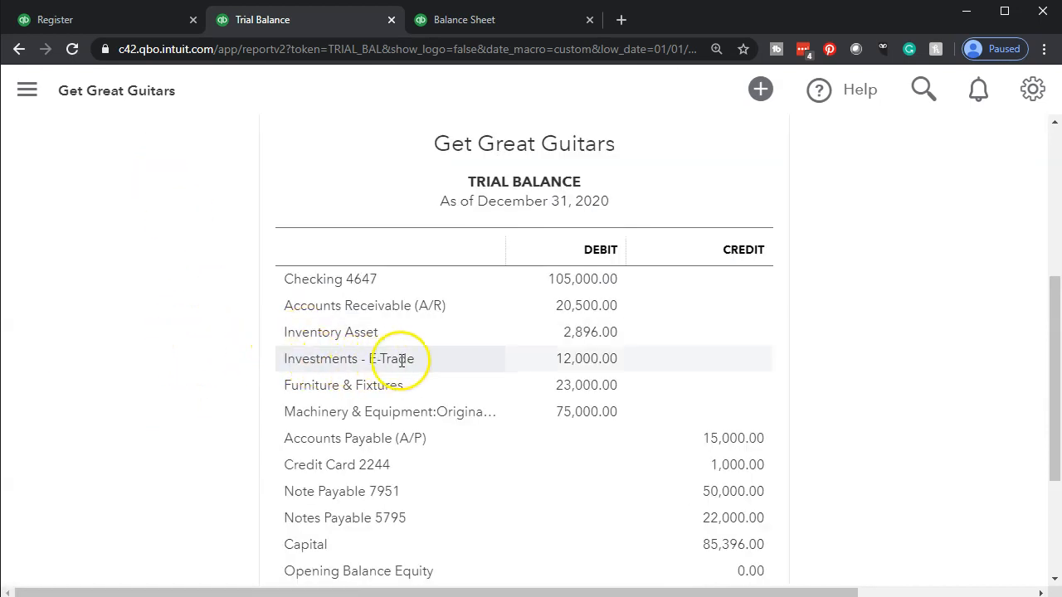
# Drill down into the Investments - E-Trade balance, review its transaction report and return to the Trial Balance
pyautogui.click(581, 365)
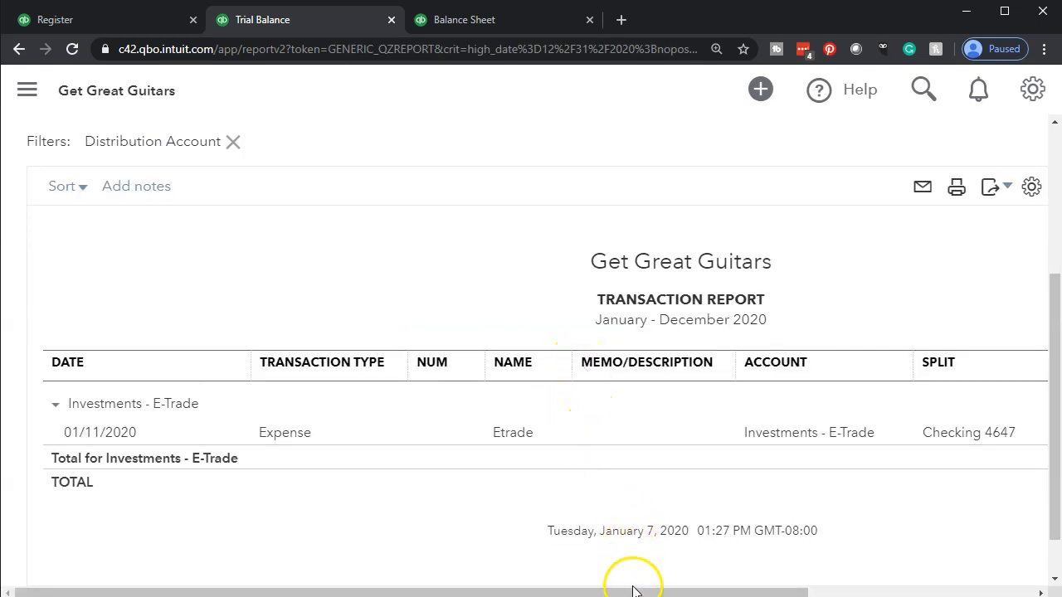
pyautogui.moveTo(670, 593)
pyautogui.mouseDown()
pyautogui.moveTo(825, 593)
pyautogui.moveTo(665, 592)
pyautogui.mouseUp()
pyautogui.scroll(3, 116, 452)
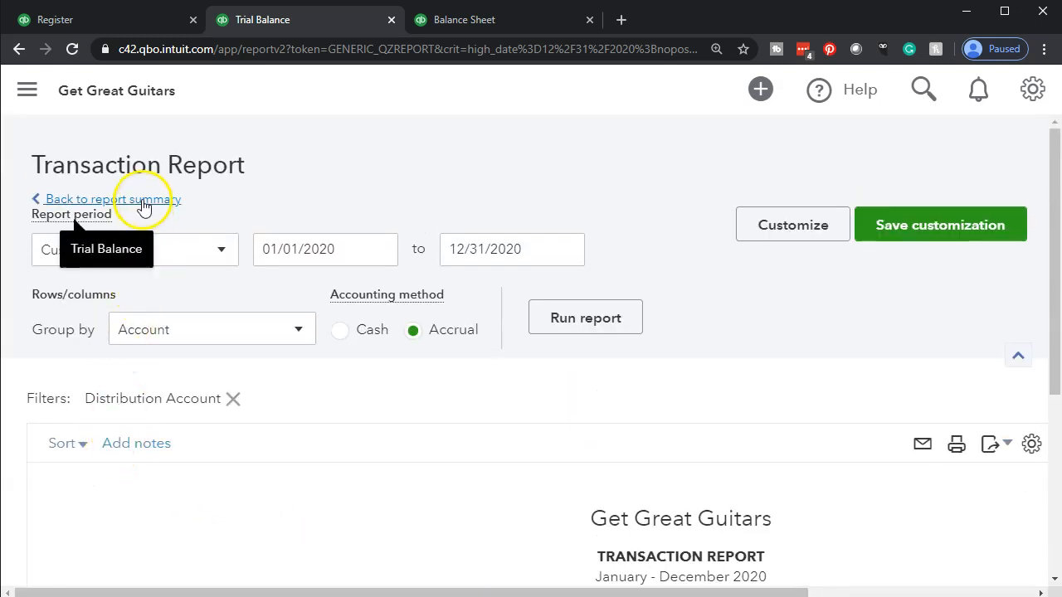
pyautogui.click(144, 204)
pyautogui.scroll(-3, 136, 186)
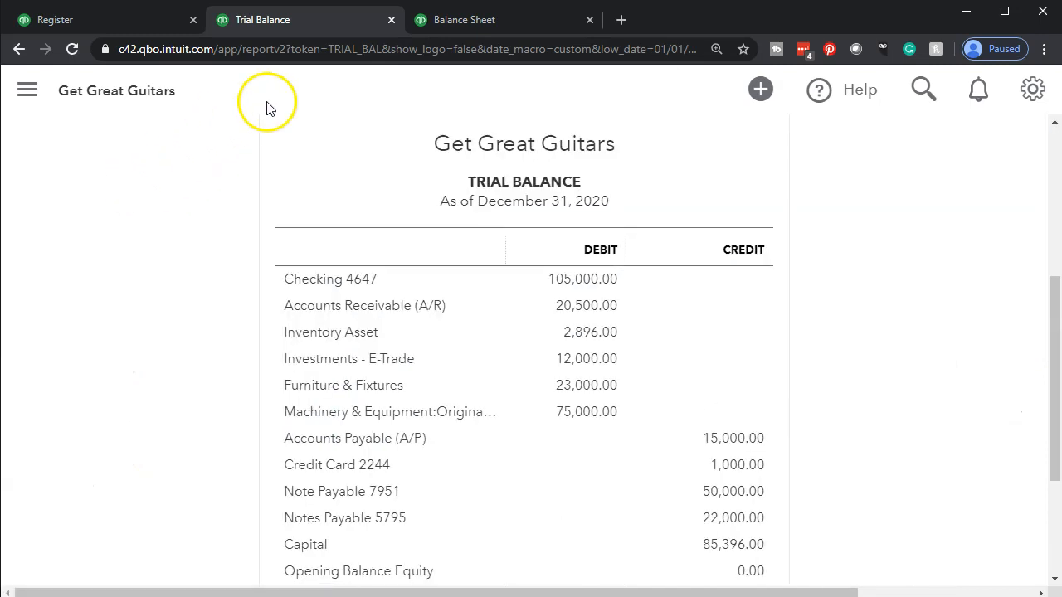
# Reload the Balance Sheet report and examine the checking balance and the other current assets
pyautogui.click(457, 25)
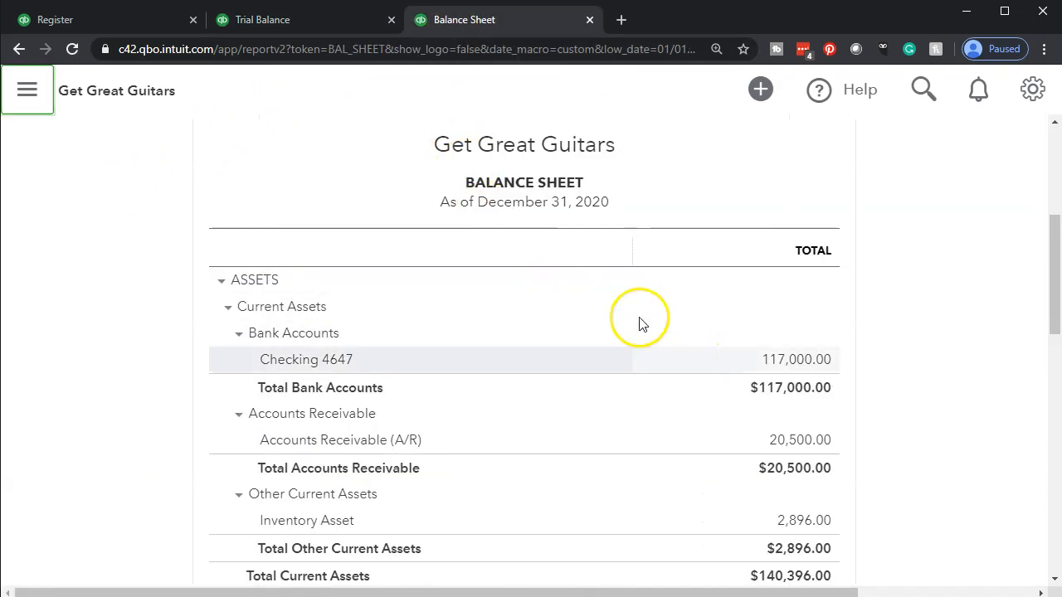
pyautogui.click(429, 52)
pyautogui.press('Return')
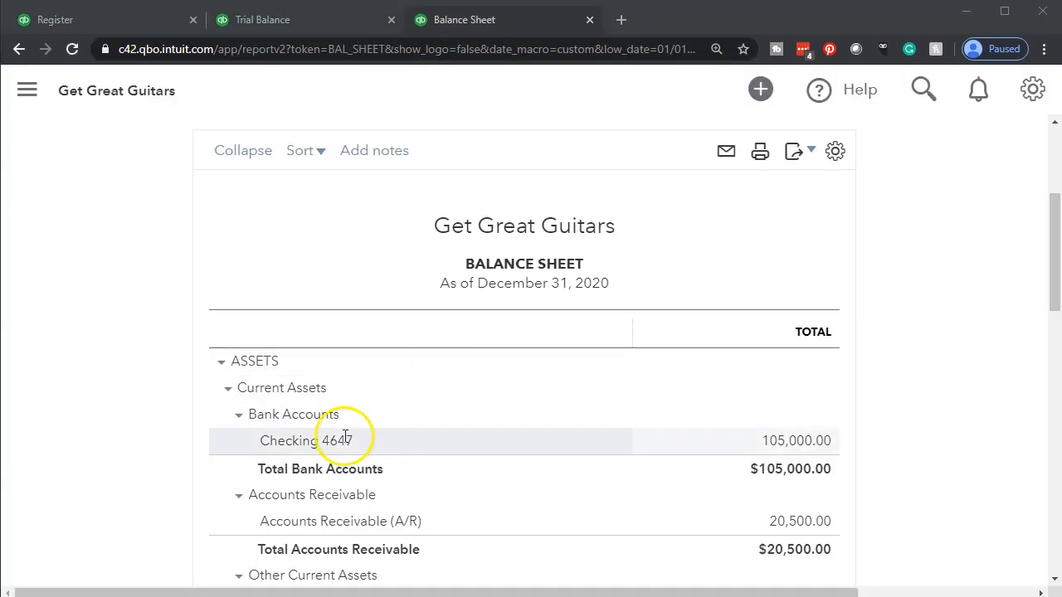
pyautogui.scroll(-1, 340, 436)
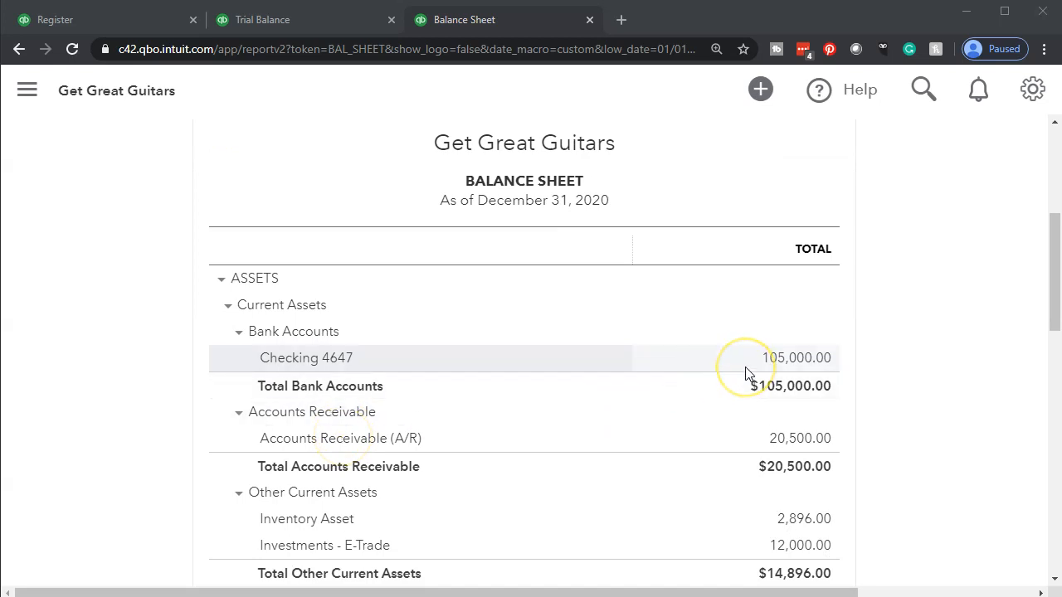
pyautogui.scroll(-1, 745, 373)
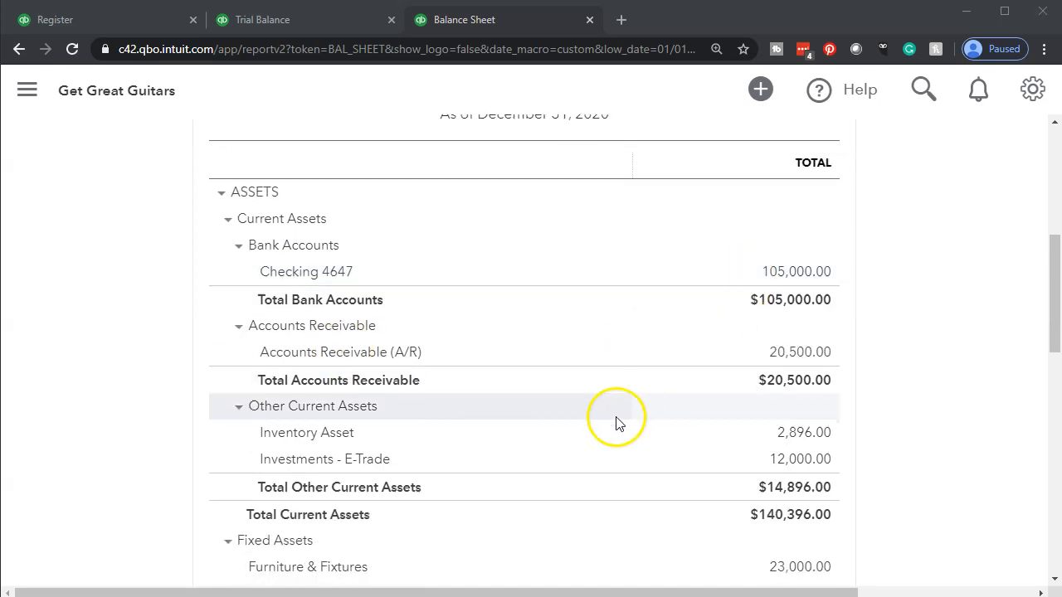
pyautogui.scroll(-1, 616, 423)
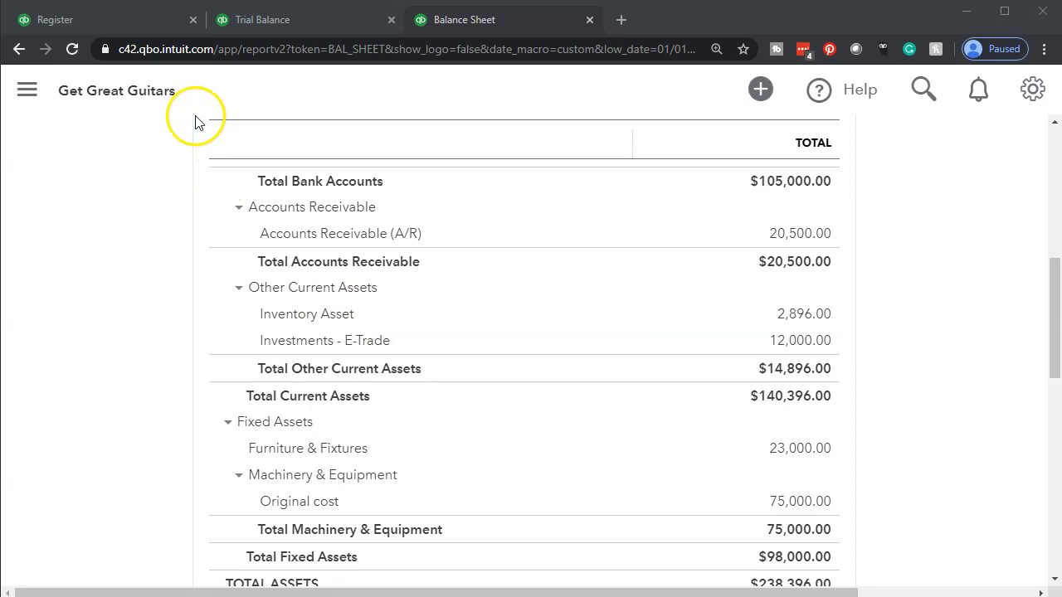
# Open the Chart of Accounts from the register with the navigation sidebar collapsed and review the current asset accounts
pyautogui.click(110, 26)
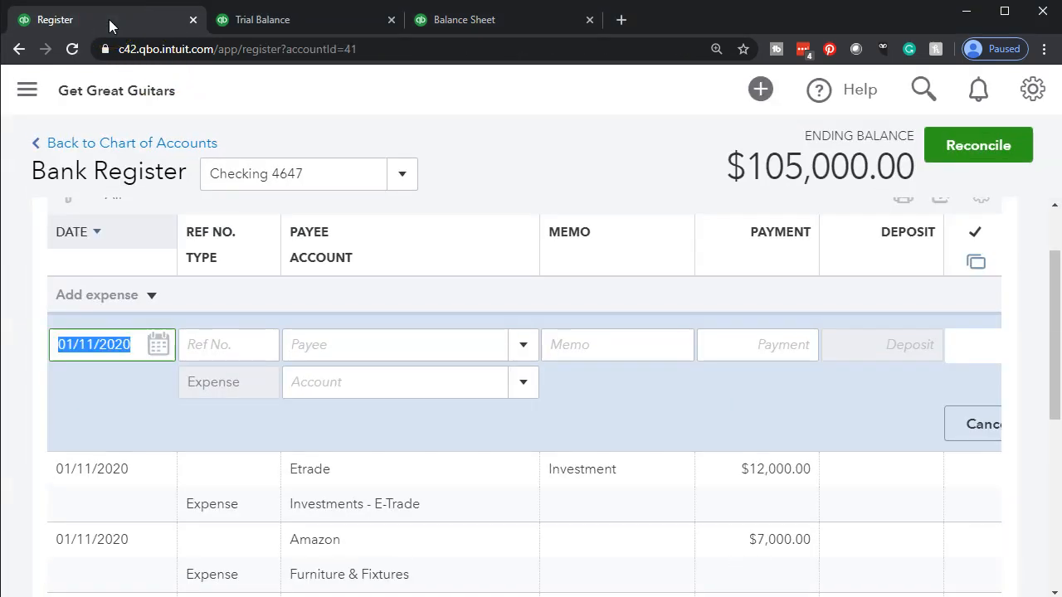
pyautogui.click(30, 93)
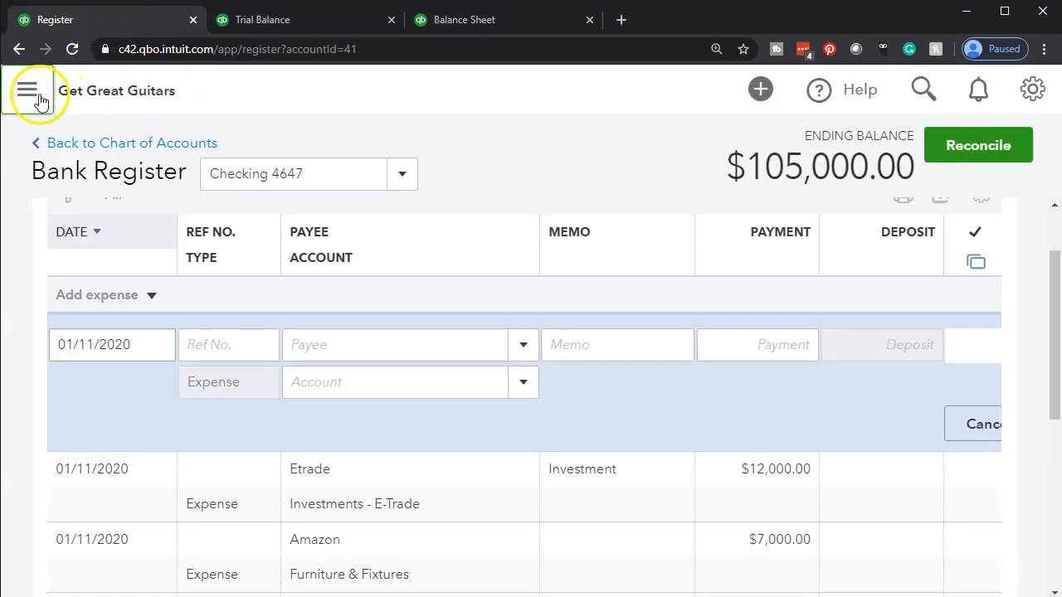
pyautogui.click(48, 469)
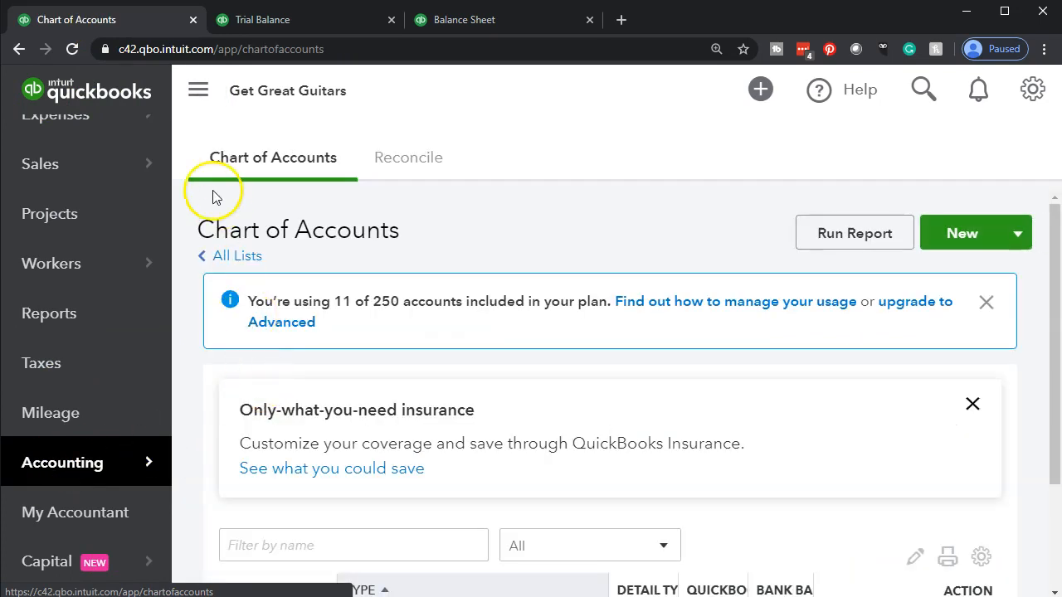
pyautogui.click(199, 91)
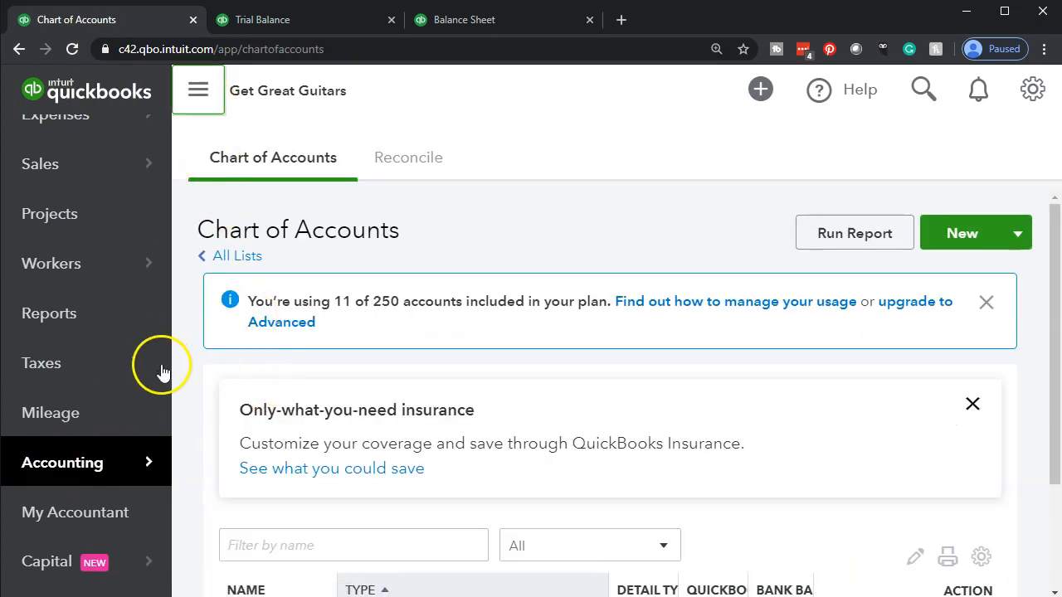
pyautogui.scroll(-4, 206, 180)
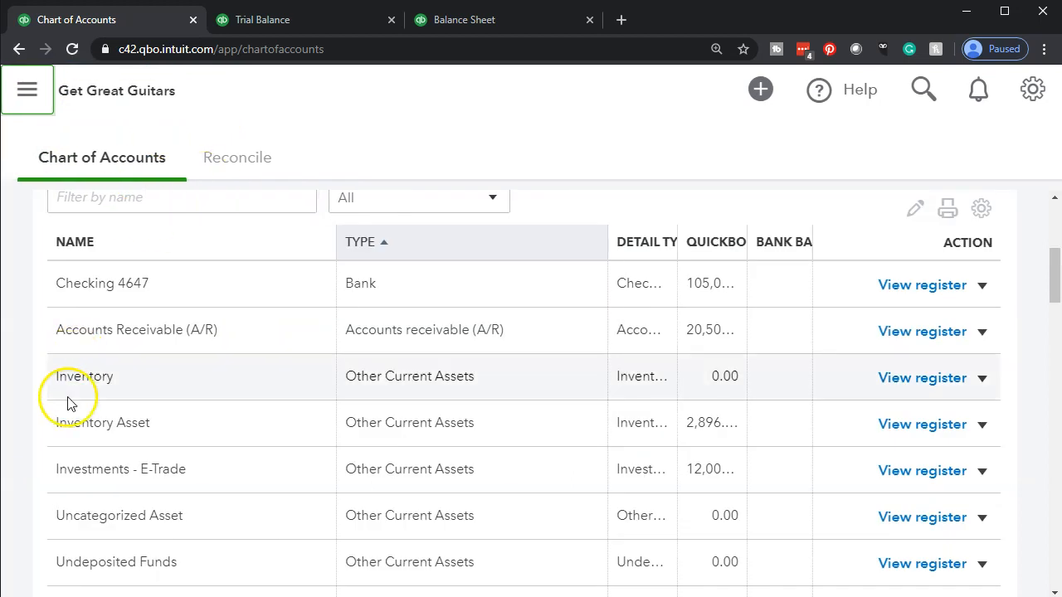
pyautogui.scroll(-1, 75, 431)
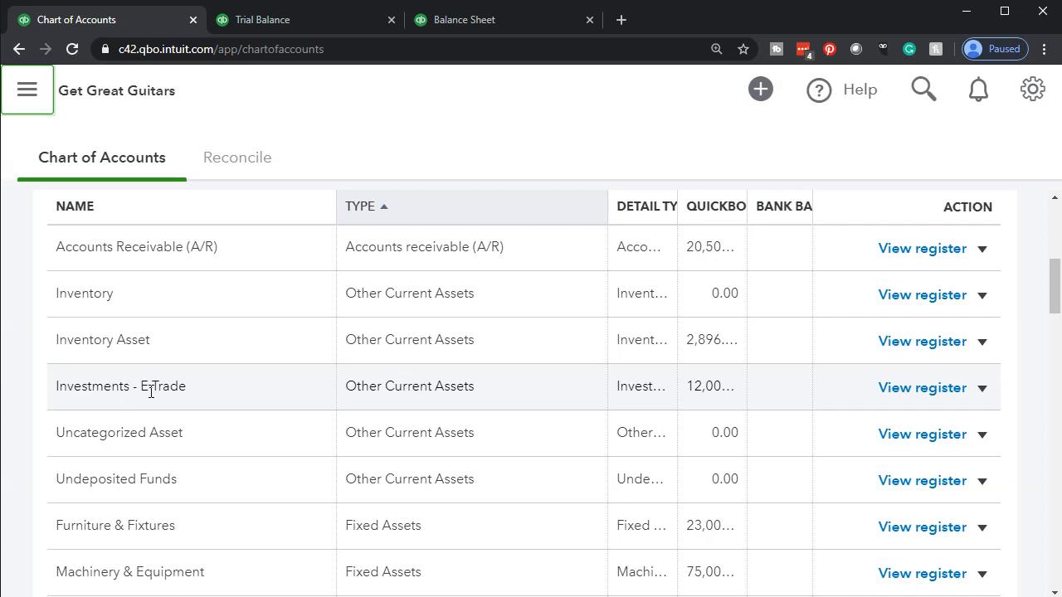
pyautogui.scroll(4, 150, 391)
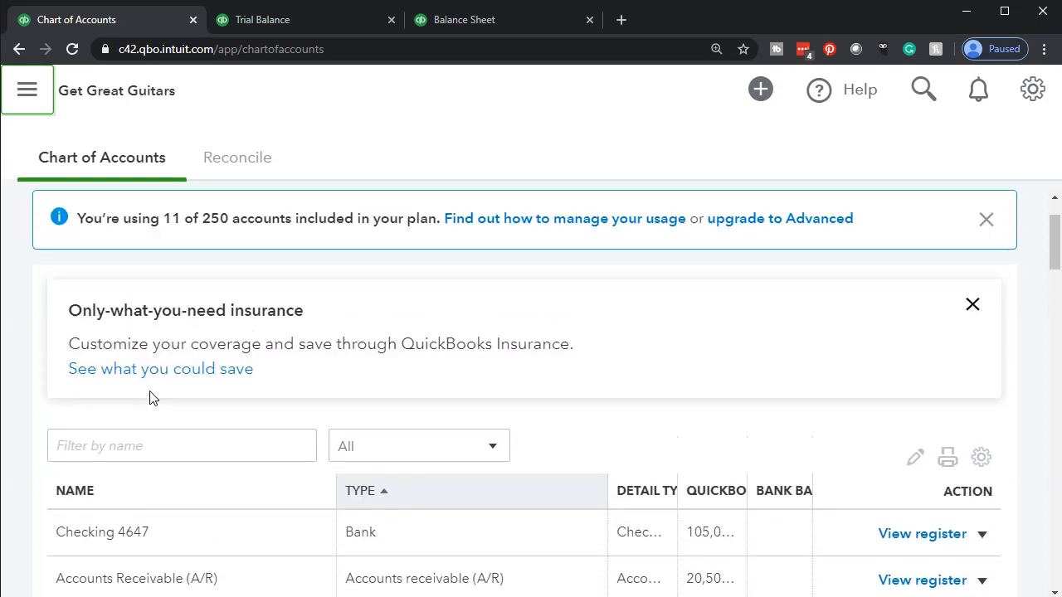
pyautogui.scroll(1, 150, 398)
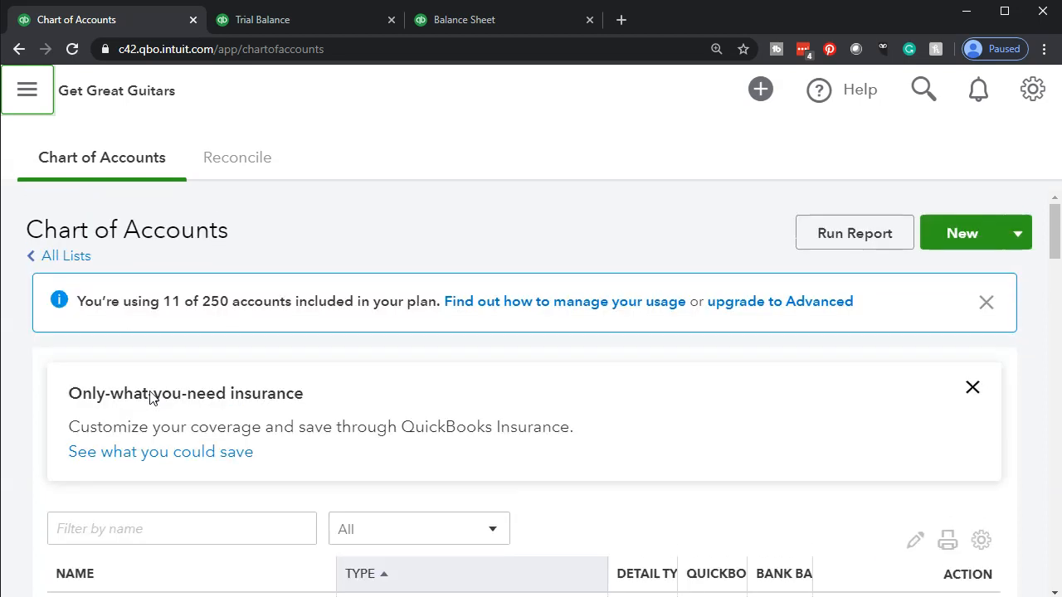
# Start a new account with account type Other Current Assets and detail type Investments - Other
pyautogui.click(938, 236)
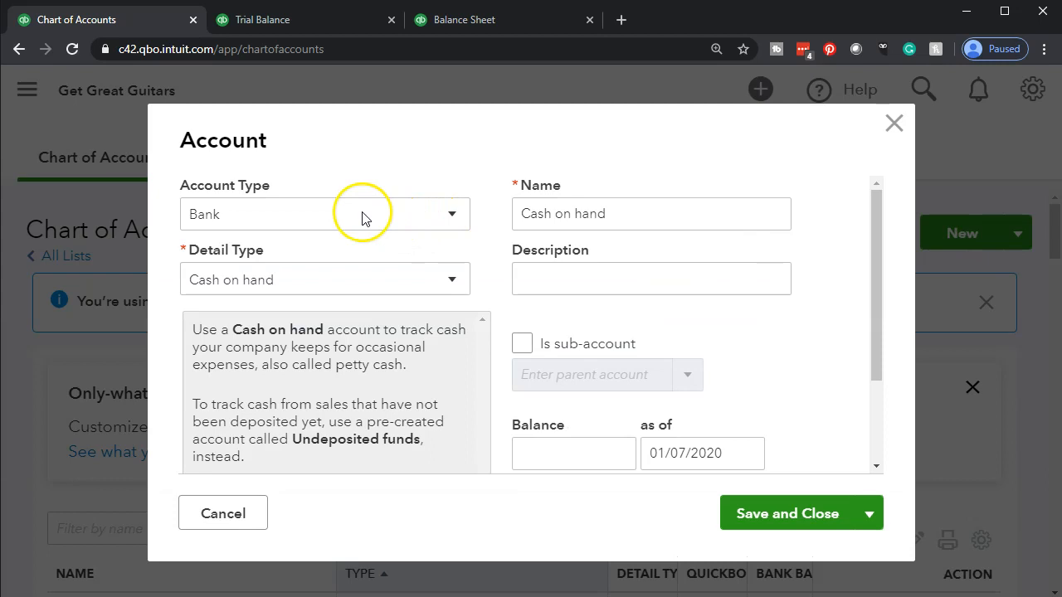
pyautogui.click(419, 217)
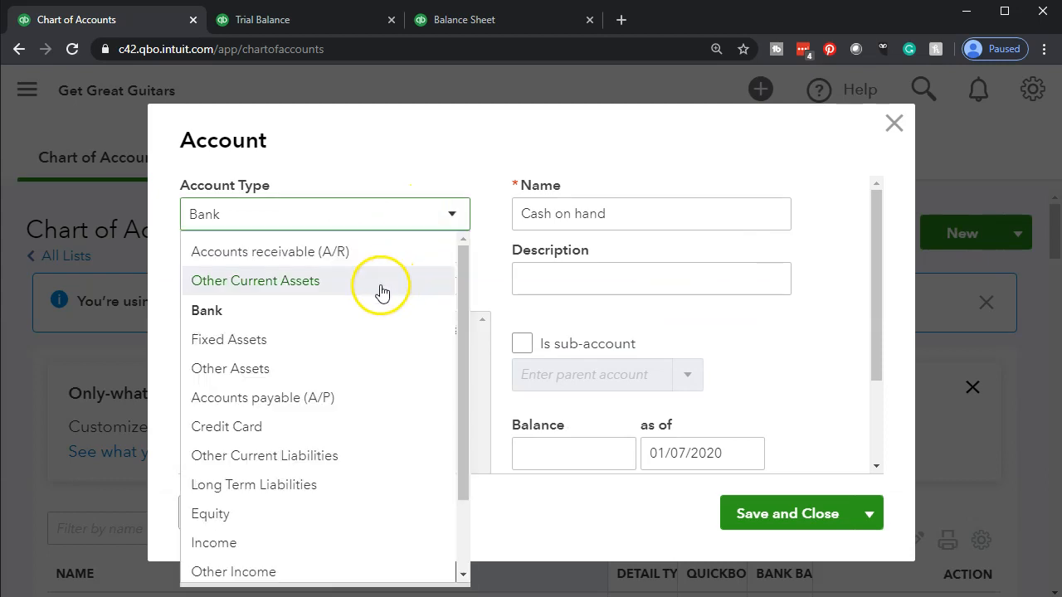
pyautogui.click(343, 286)
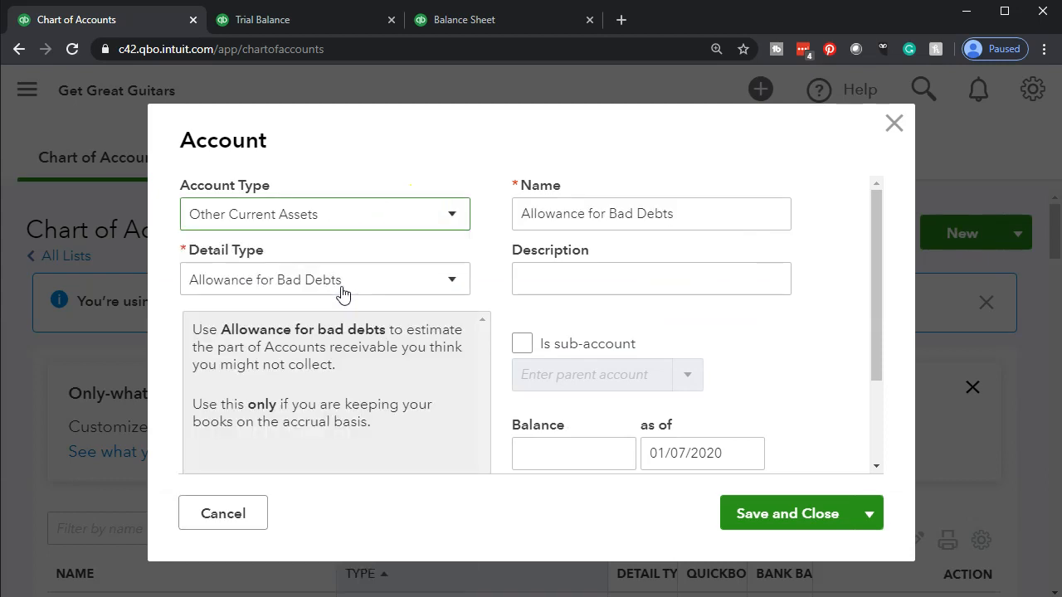
pyautogui.click(384, 286)
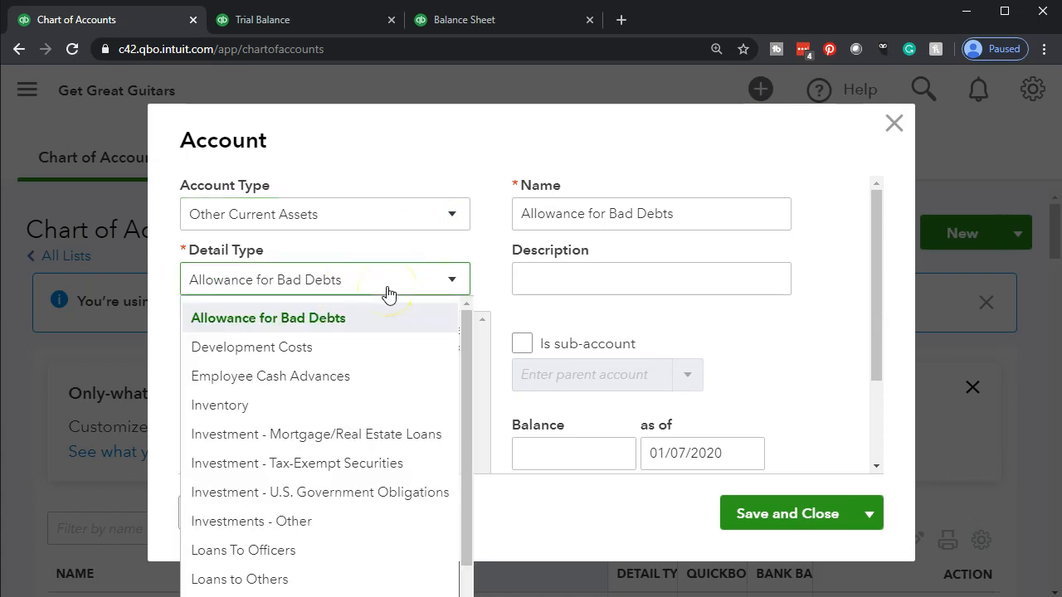
pyautogui.scroll(-1, 344, 392)
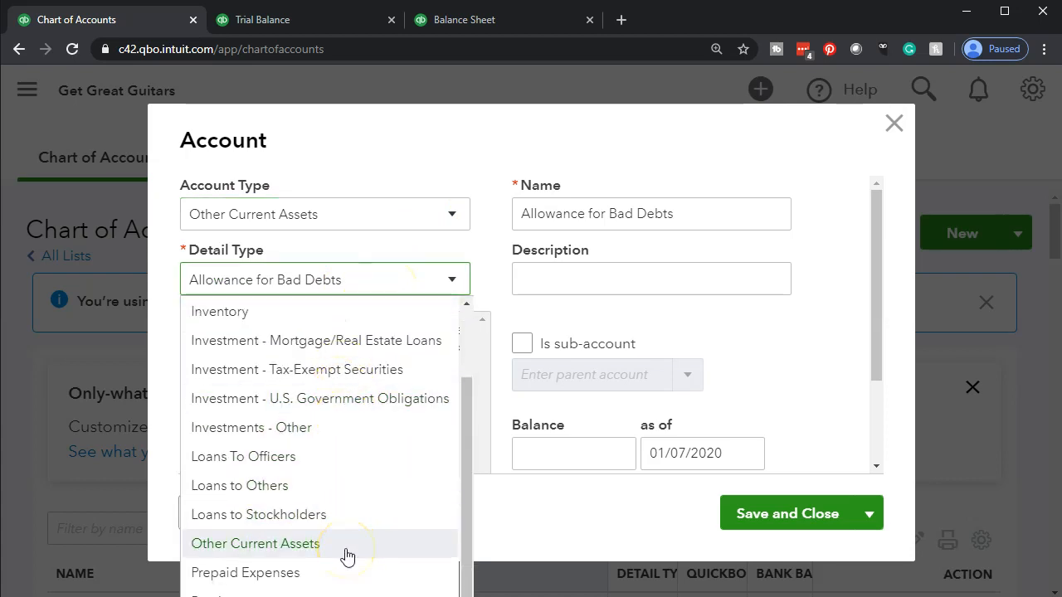
pyautogui.scroll(1, 347, 556)
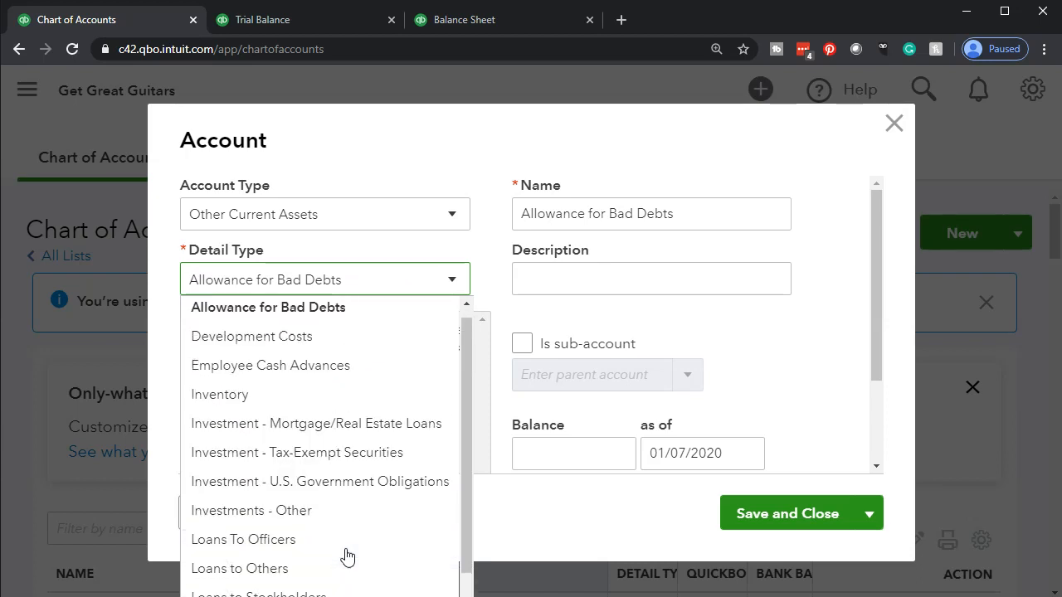
pyautogui.click(314, 515)
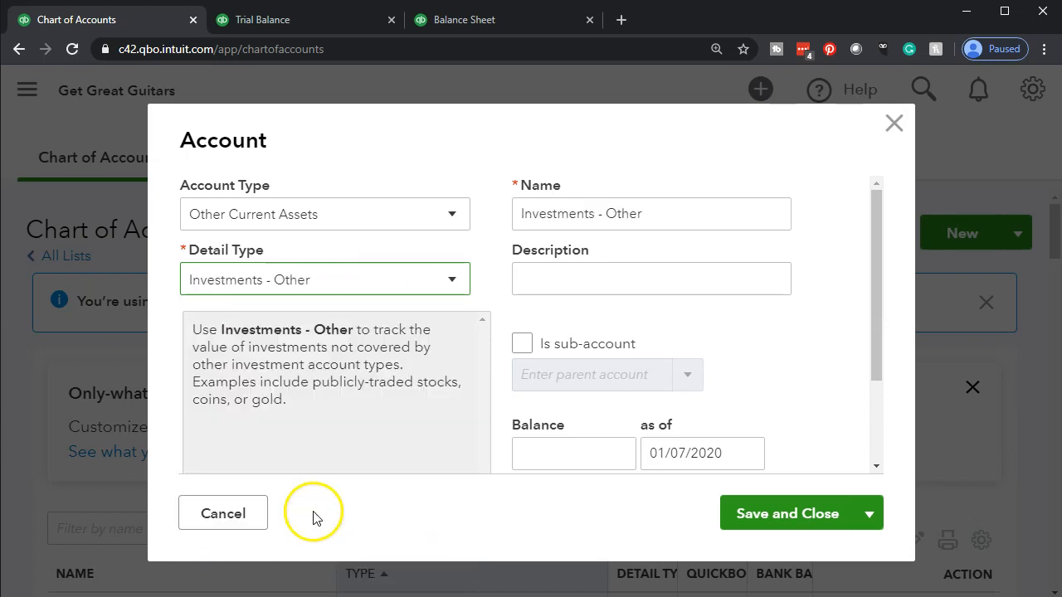
# Name the new account "Investments", leave its description blank and save it
pyautogui.click(685, 216)
pyautogui.click(684, 217)
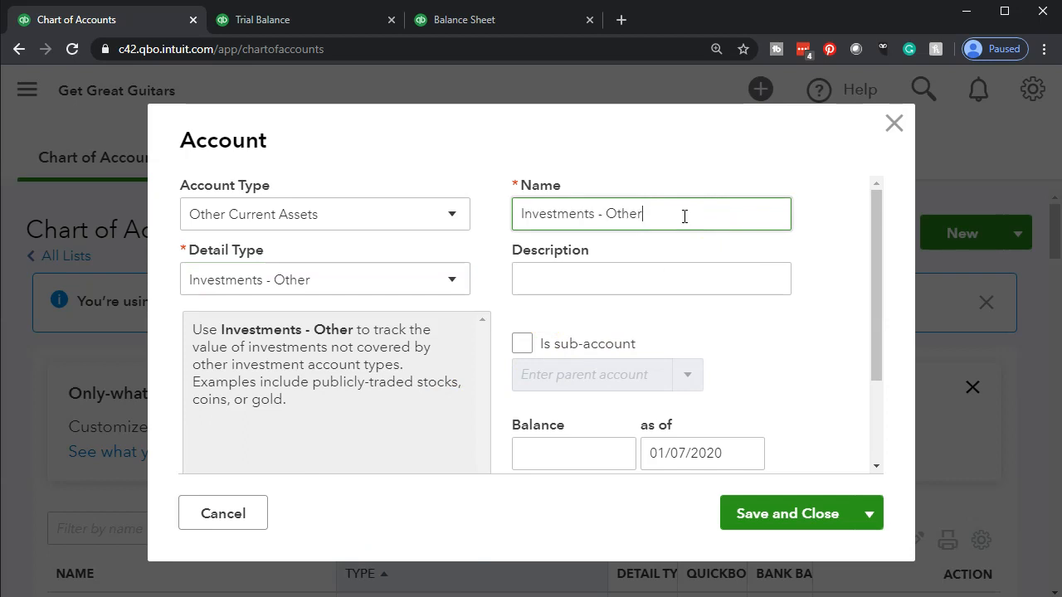
pyautogui.press('BackSpace')
pyautogui.press('BackSpace')
pyautogui.press('BackSpace')
pyautogui.press('BackSpace')
pyautogui.press('BackSpace')
pyautogui.click(571, 273)
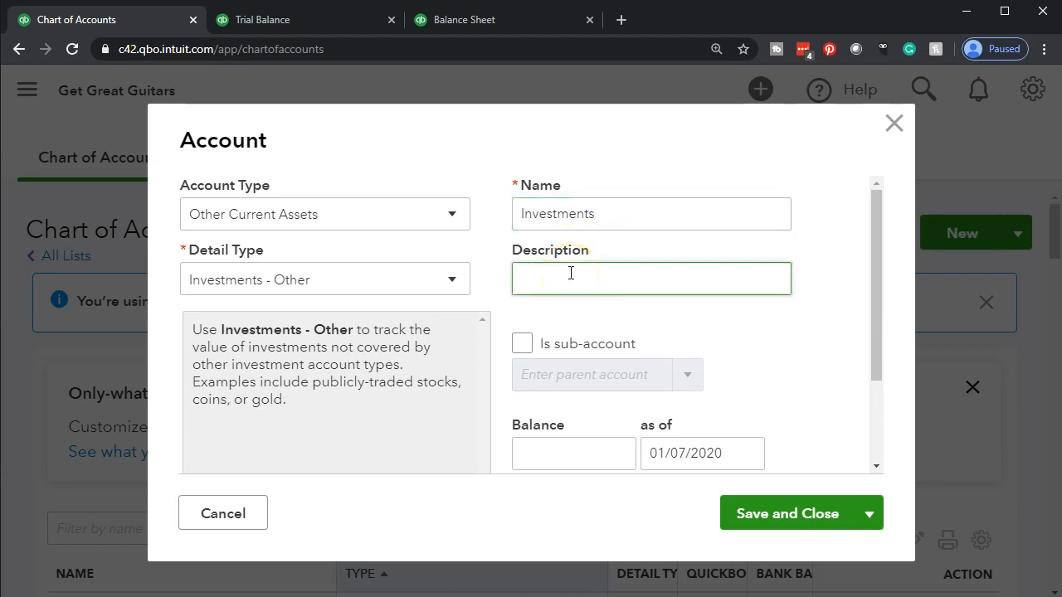
pyautogui.click(531, 284)
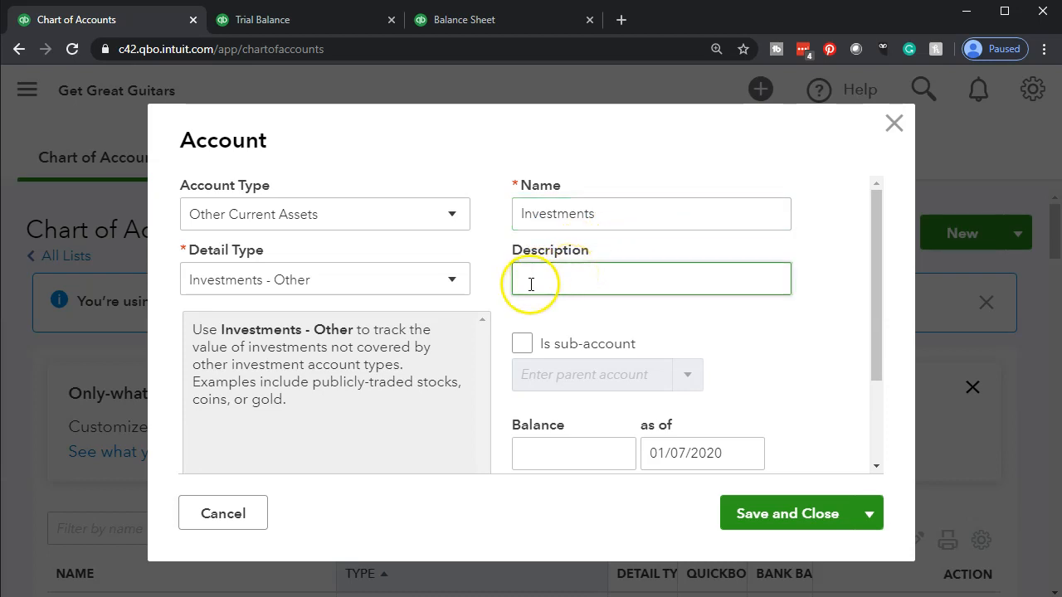
pyautogui.click(752, 515)
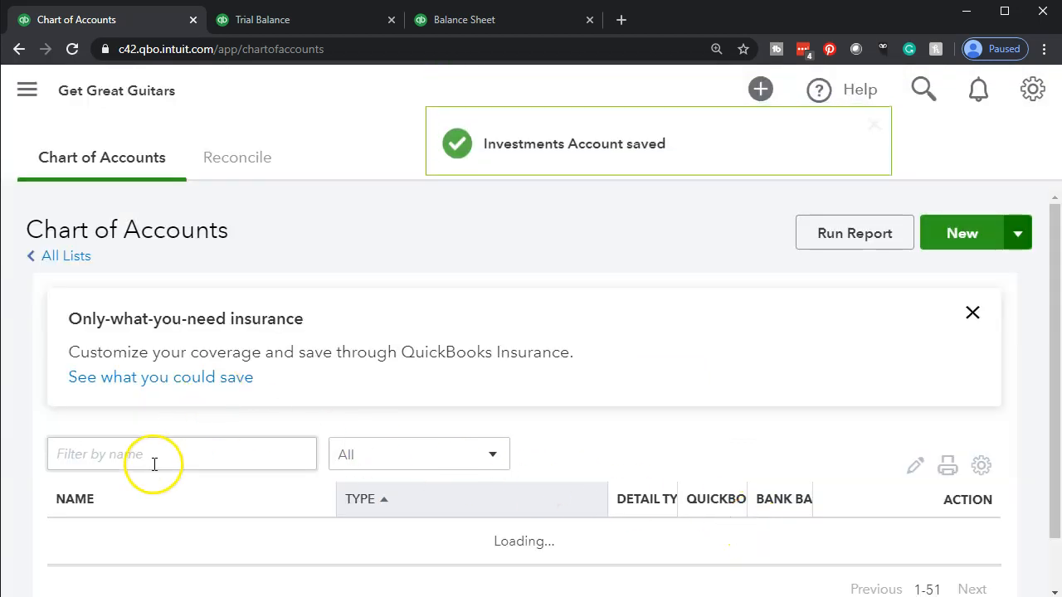
# Edit the Investments - E-Trade account in the Chart of Accounts and make it a sub-account of Investments
pyautogui.scroll(-1, 158, 464)
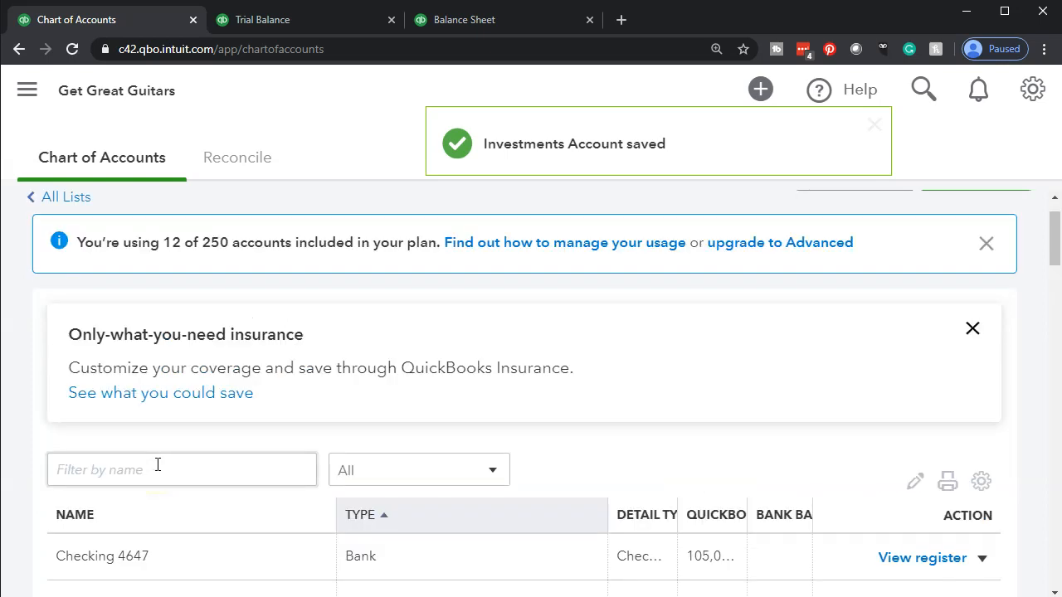
pyautogui.scroll(-4, 158, 465)
pyautogui.scroll(-1, 156, 472)
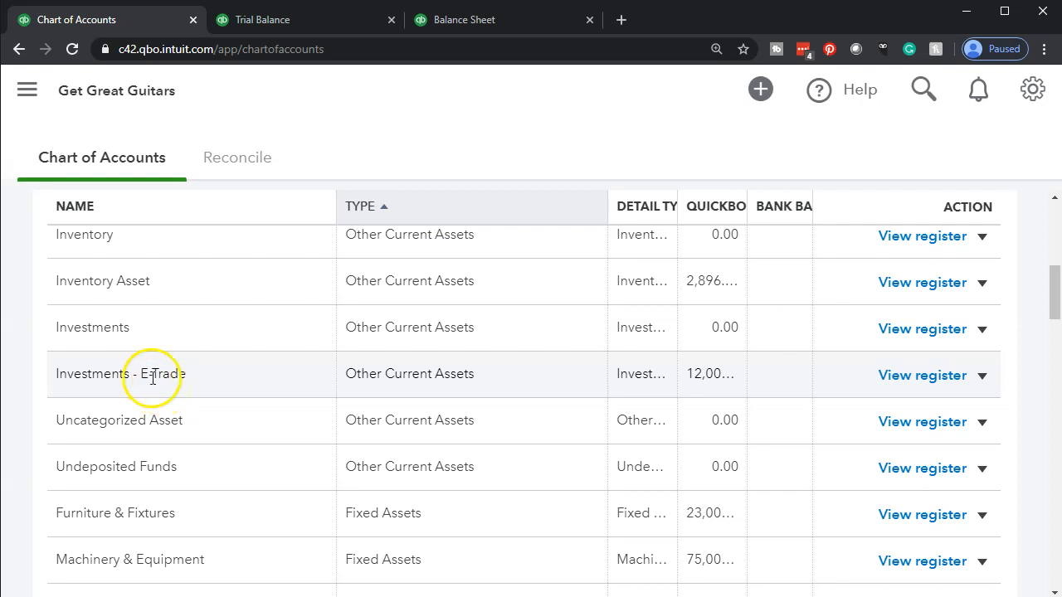
pyautogui.click(983, 381)
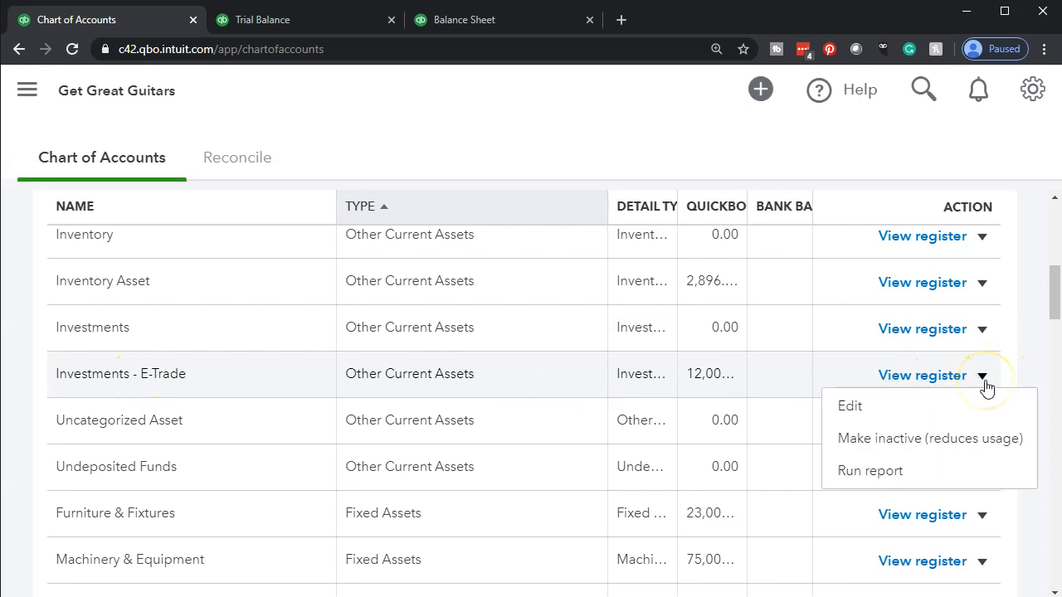
pyautogui.click(878, 409)
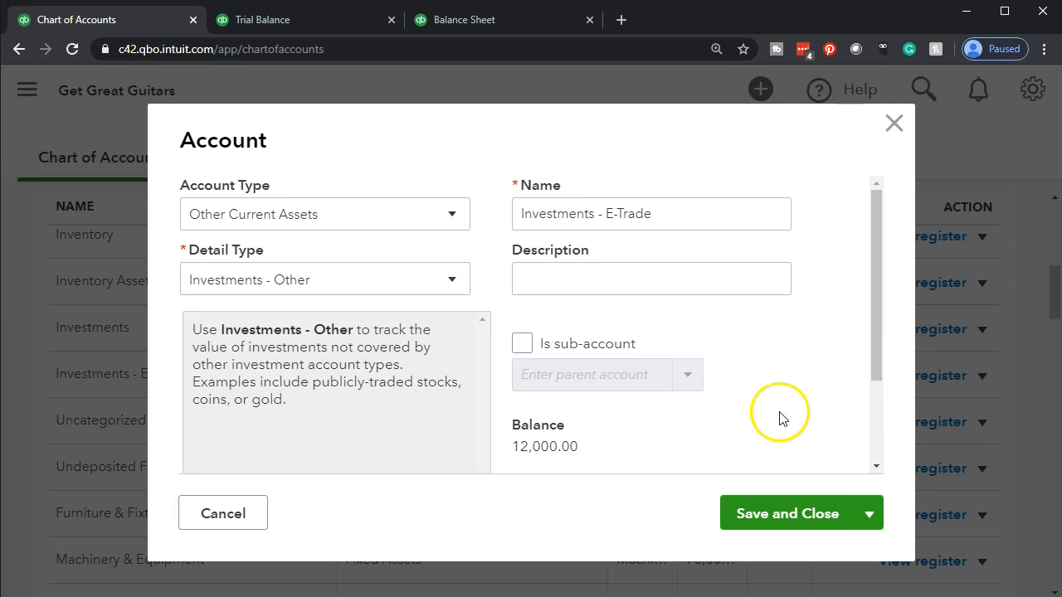
pyautogui.click(530, 346)
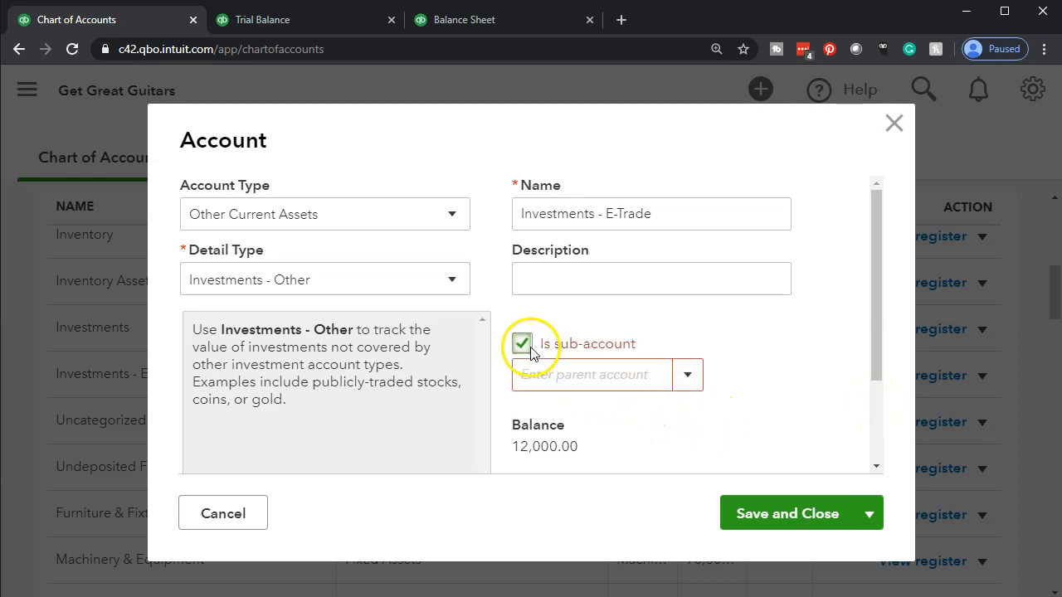
pyautogui.click(688, 378)
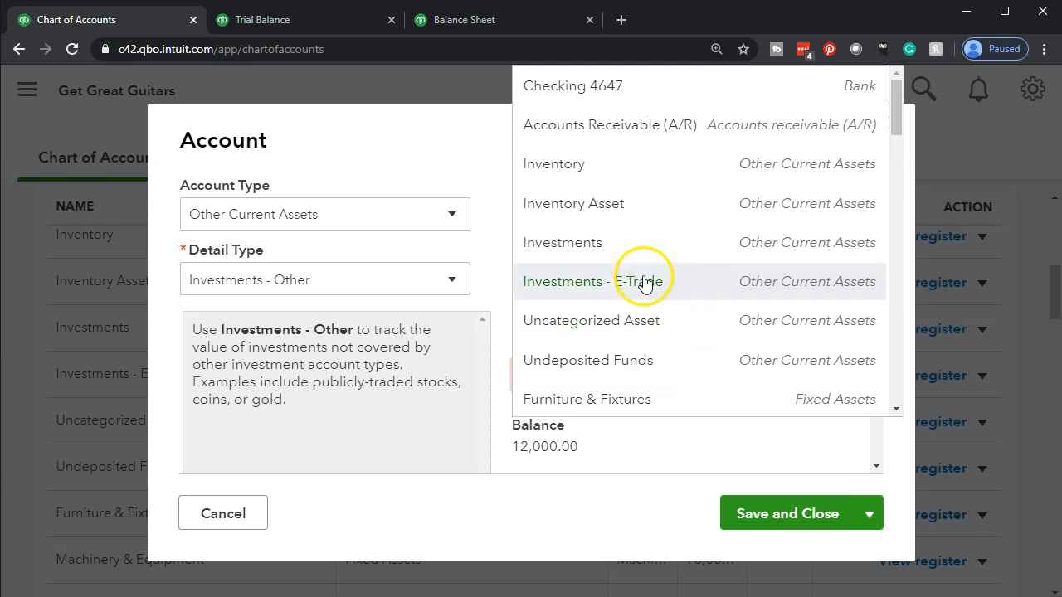
pyautogui.click(621, 245)
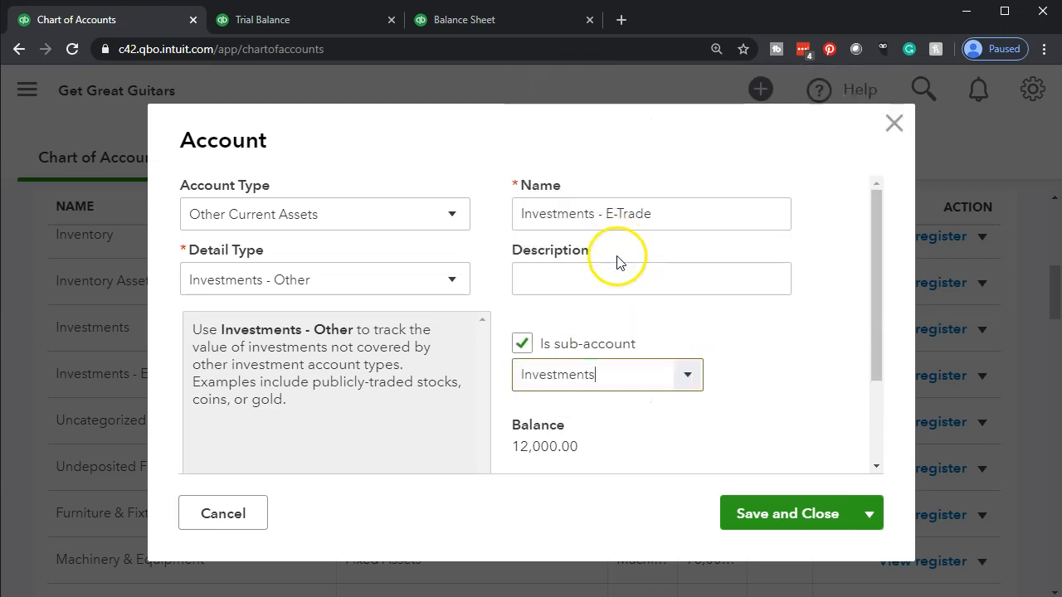
# Shorten the sub-account's name to "E-Trade" and save the account
pyautogui.tripleClick(605, 213)
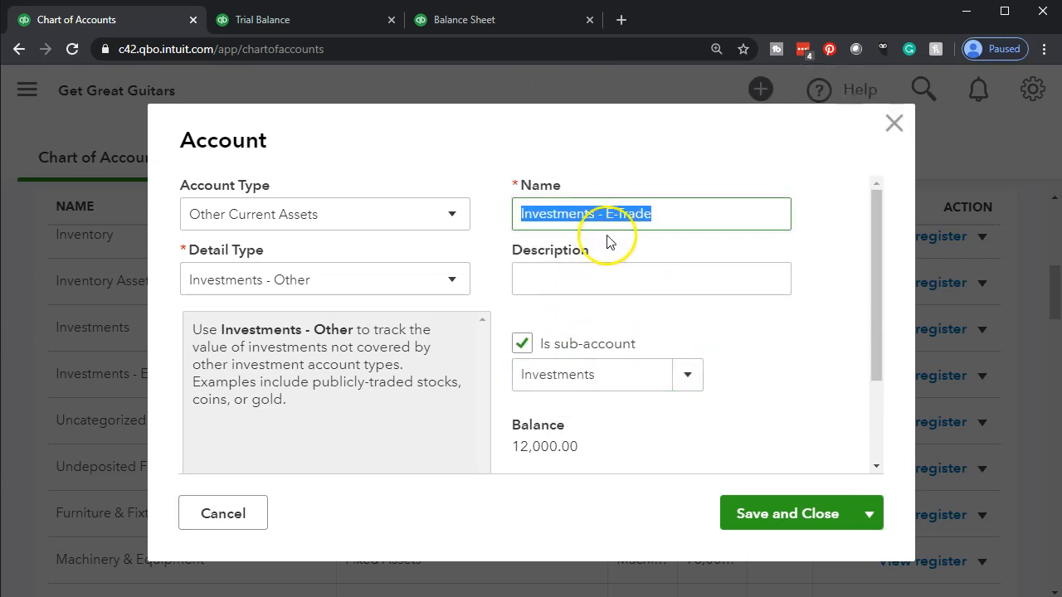
pyautogui.click(615, 219)
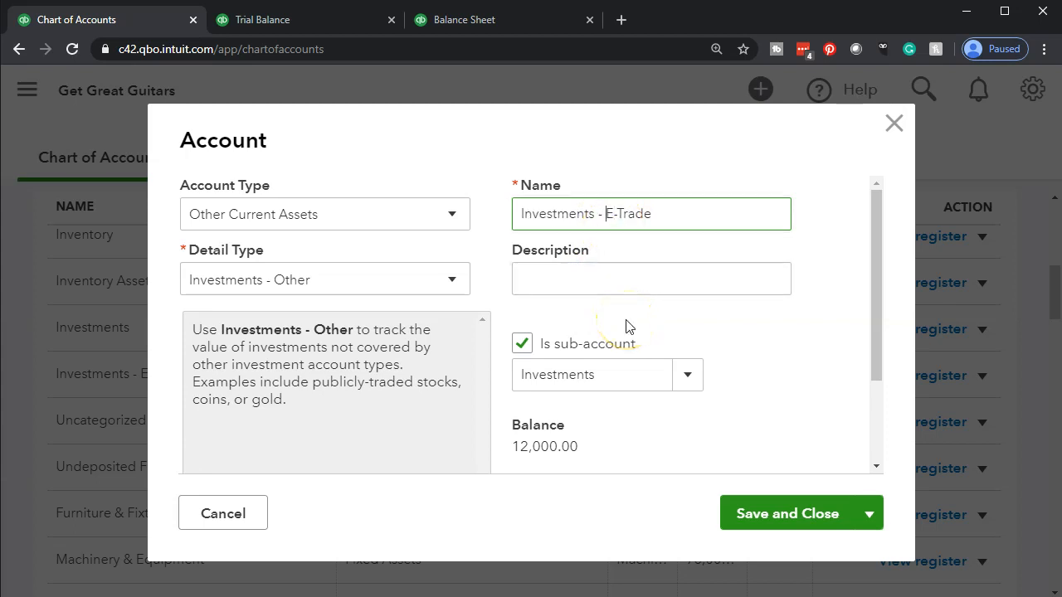
pyautogui.press('BackSpace')
pyautogui.press('BackSpace')
pyautogui.press('BackSpace')
pyautogui.press('BackSpace')
pyautogui.press('BackSpace')
pyautogui.press('BackSpace')
pyautogui.press('BackSpace')
pyautogui.press('BackSpace')
pyautogui.press('BackSpace')
pyautogui.press('BackSpace')
pyautogui.press('BackSpace')
pyautogui.press('BackSpace')
pyautogui.press('BackSpace')
pyautogui.press('BackSpace')
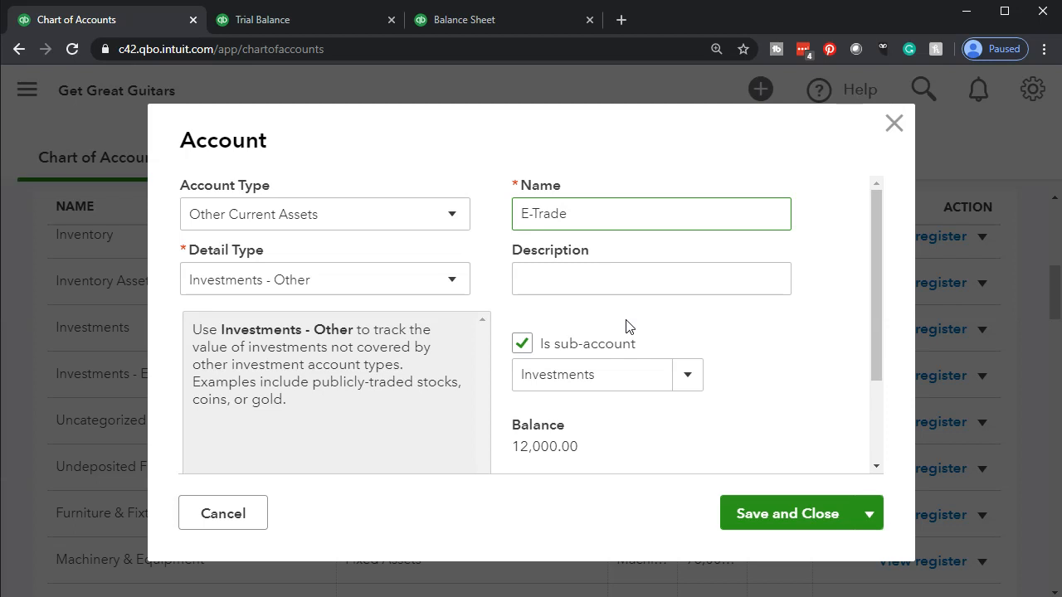
pyautogui.click(749, 510)
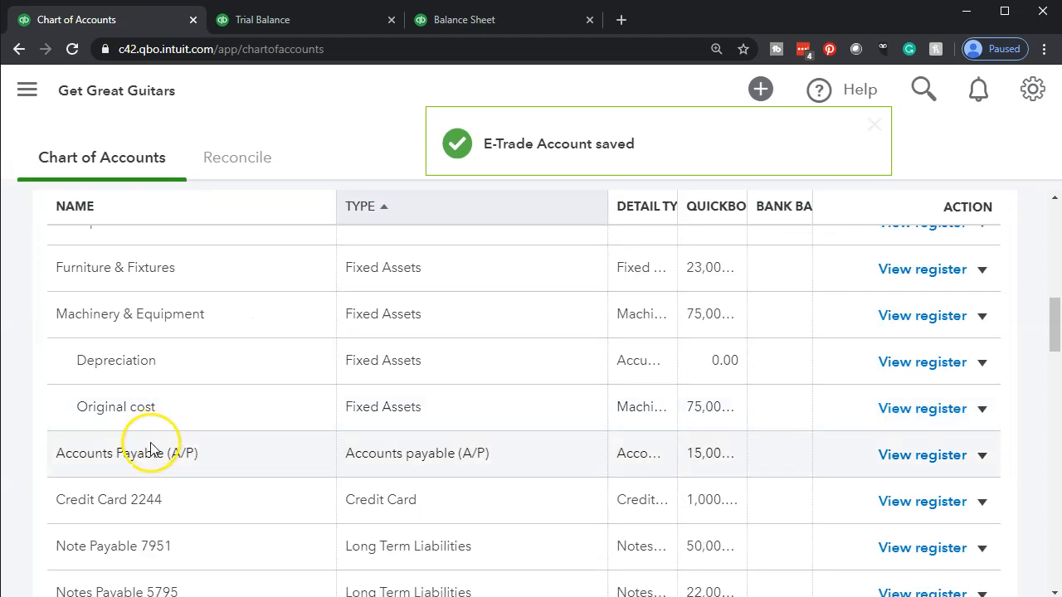
# Examine the Investments account and its E-Trade sub-account in the Chart of Accounts list
pyautogui.scroll(-1, 151, 449)
pyautogui.scroll(3, 151, 449)
pyautogui.scroll(1, 137, 432)
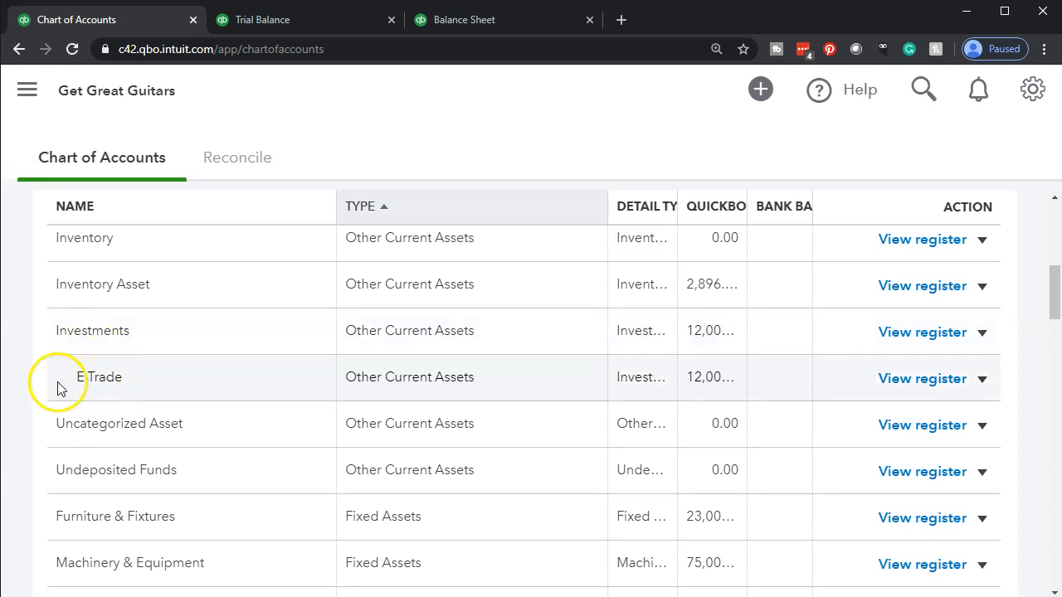
# Reload the Balance Sheet report and inspect the Investments group under Other Current Assets, collapsing and expanding it
pyautogui.click(488, 25)
pyautogui.click(434, 47)
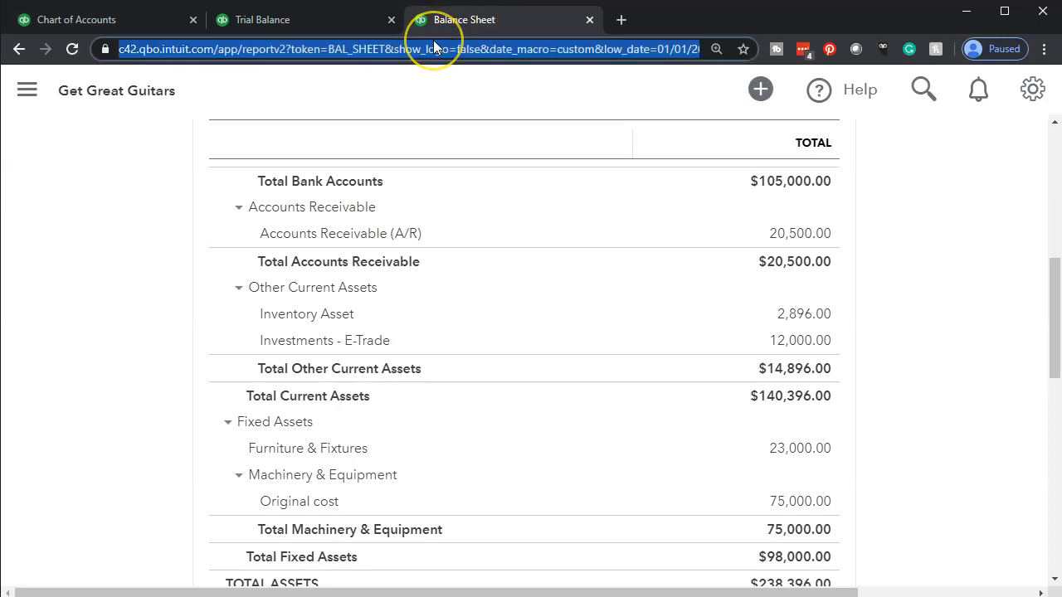
pyautogui.press('Return')
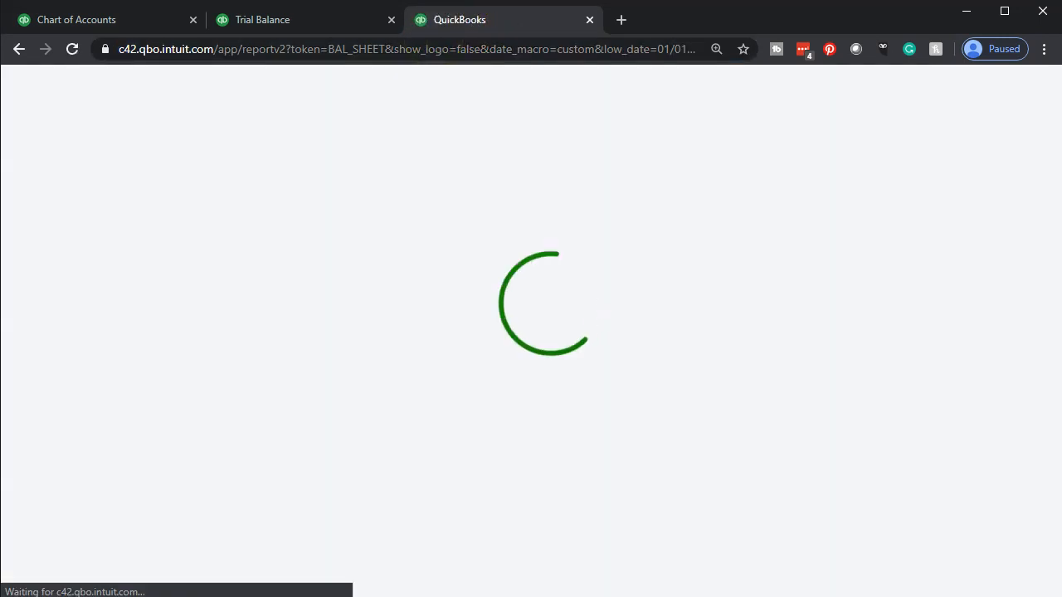
pyautogui.scroll(-2, 165, 481)
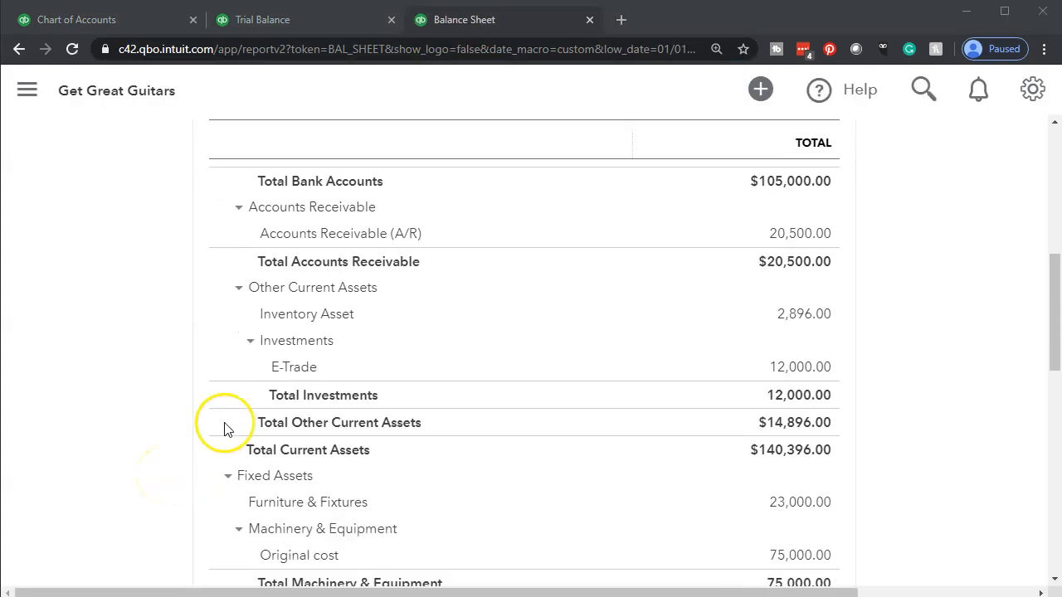
pyautogui.click(249, 342)
pyautogui.click(249, 342)
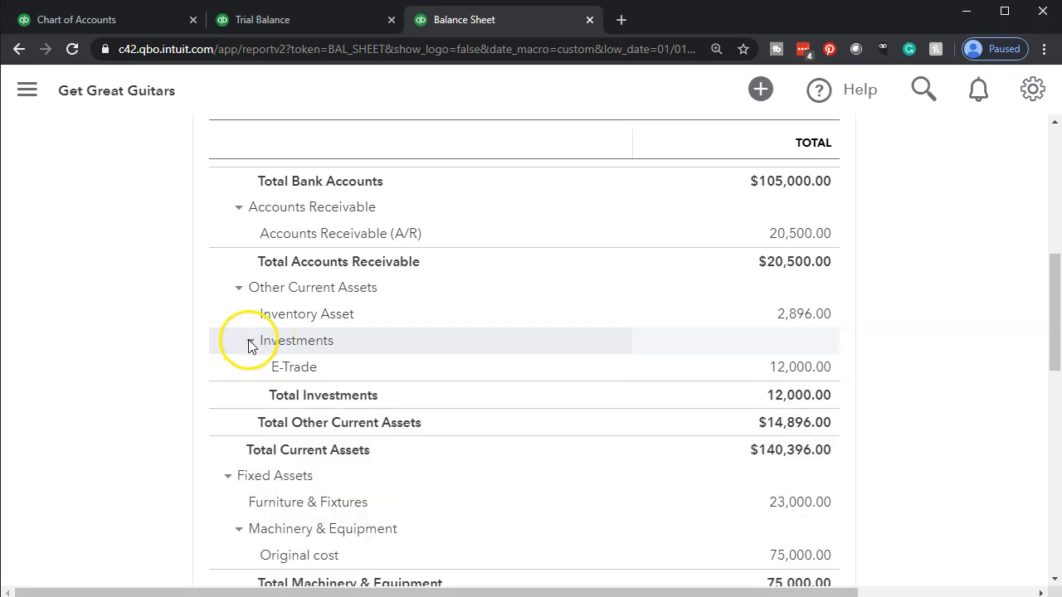